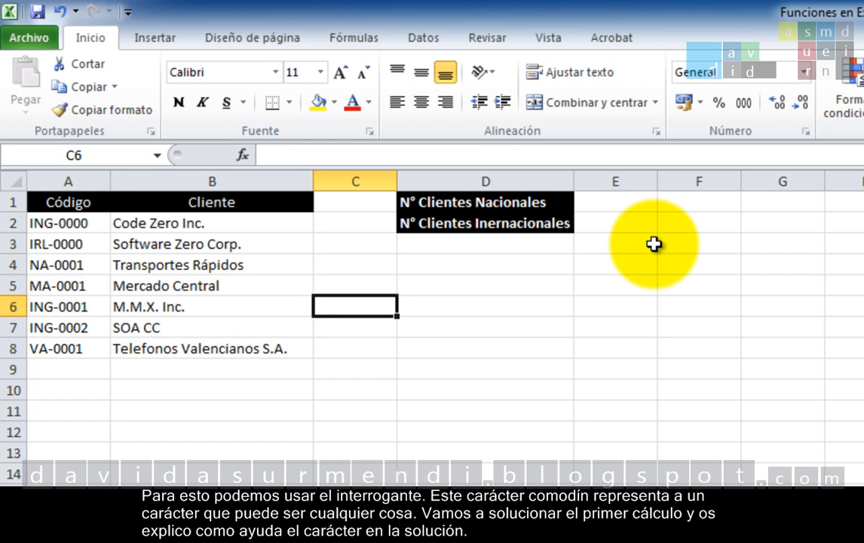
- Enter the formula =CONTAR.SI(A:A;"??-*") in E1 to count the national clients by their two-character code prefix
click(601, 202)
text(=)
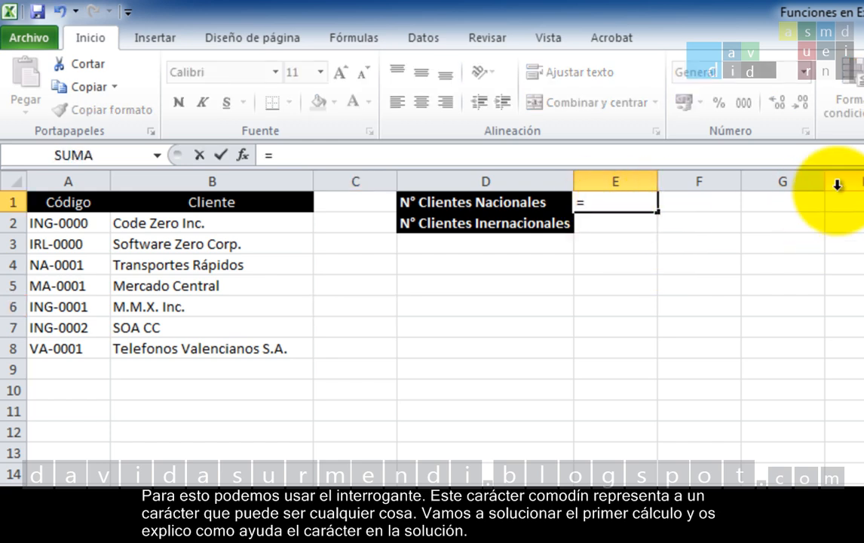
text(contar.s)
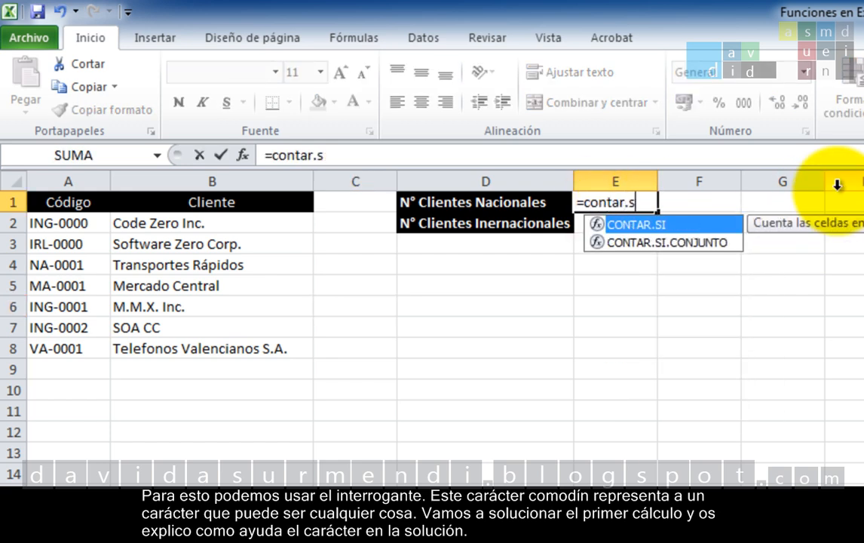
key(Tab)
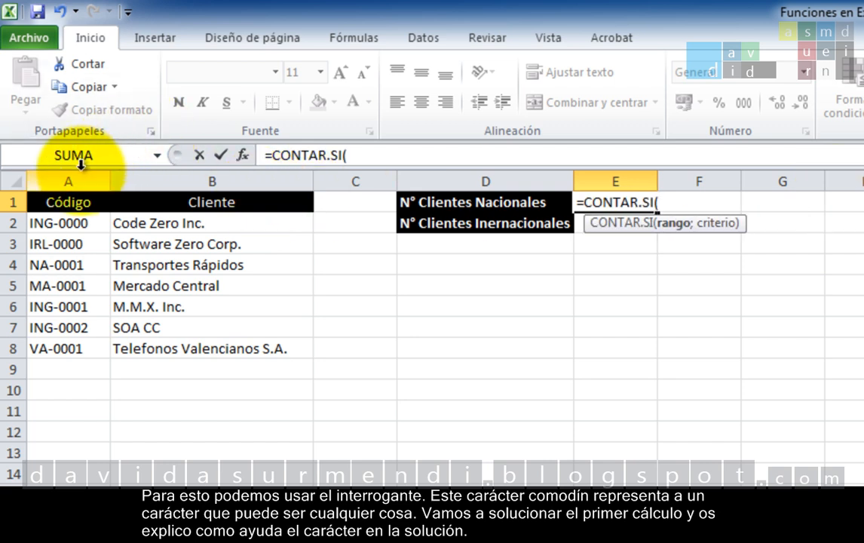
click(78, 173)
text(;)
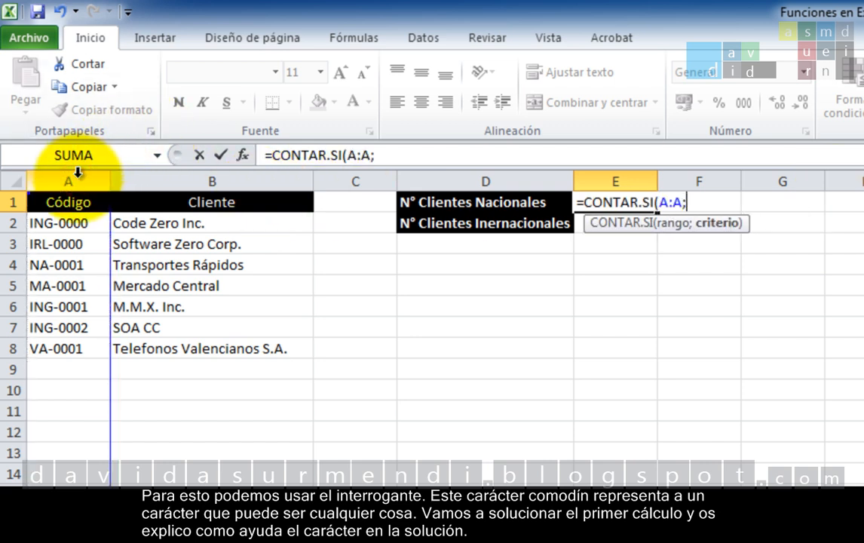
text("??)
text(-)
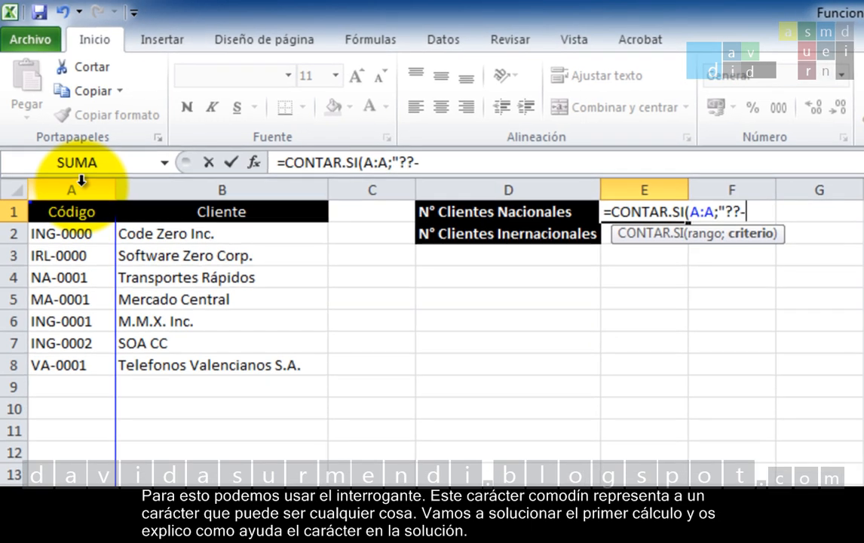
text(*"))
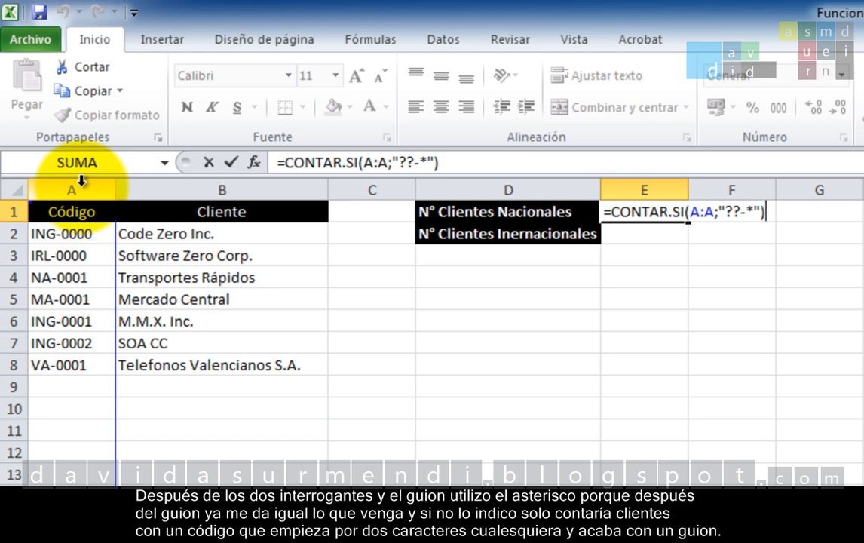
key(Return)
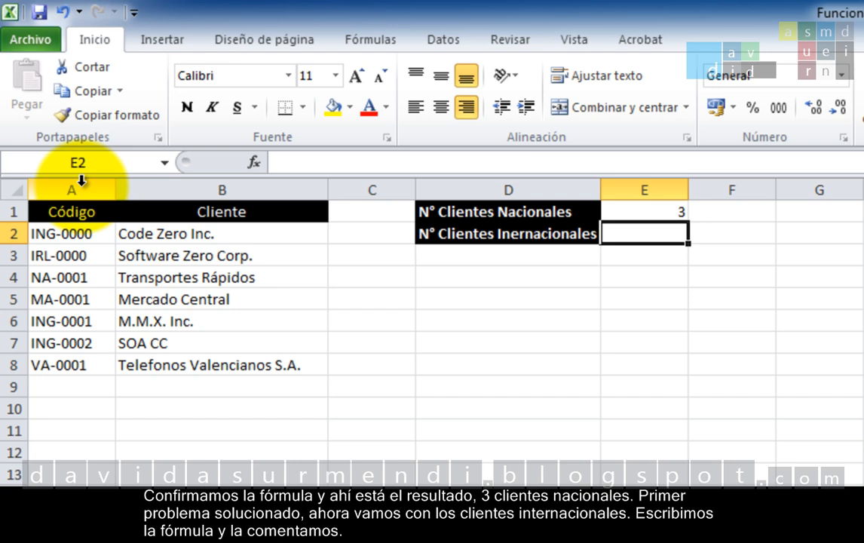
- Enter the formula =CONTAR.SI(A:A;"???-*") in E2 to count the international clients by their three-character code prefix
text(=contar)
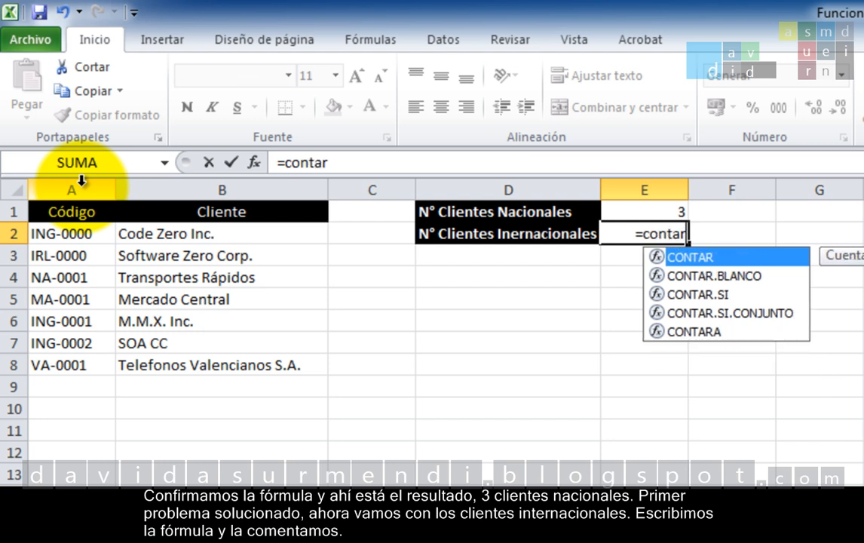
text(.s)
key(Tab)
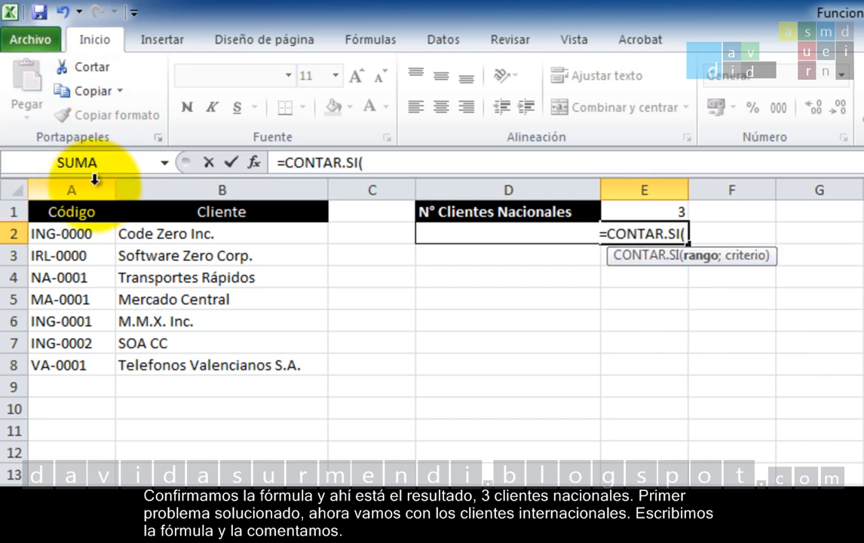
click(94, 179)
text(;")
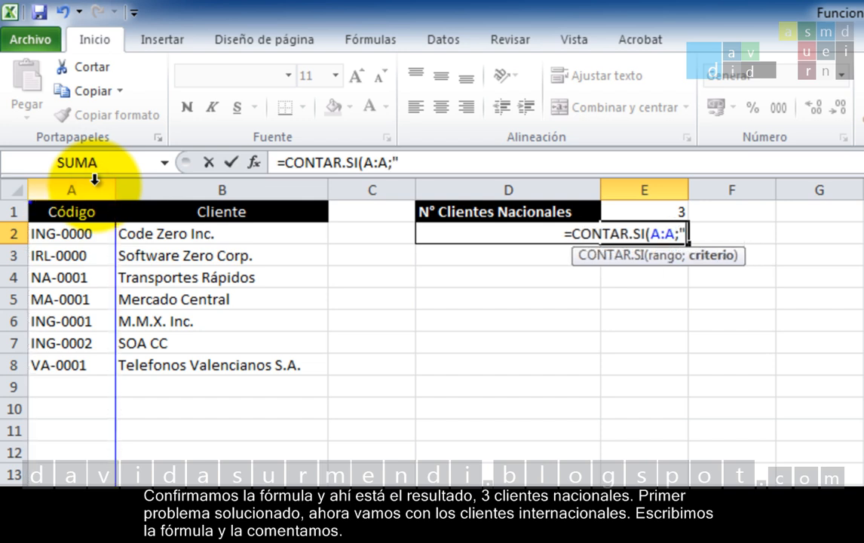
text(??)
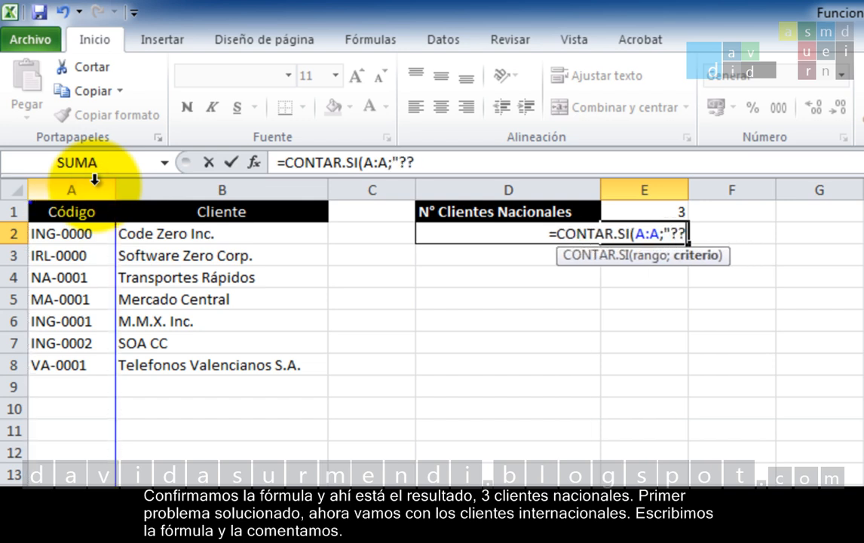
text(?-)
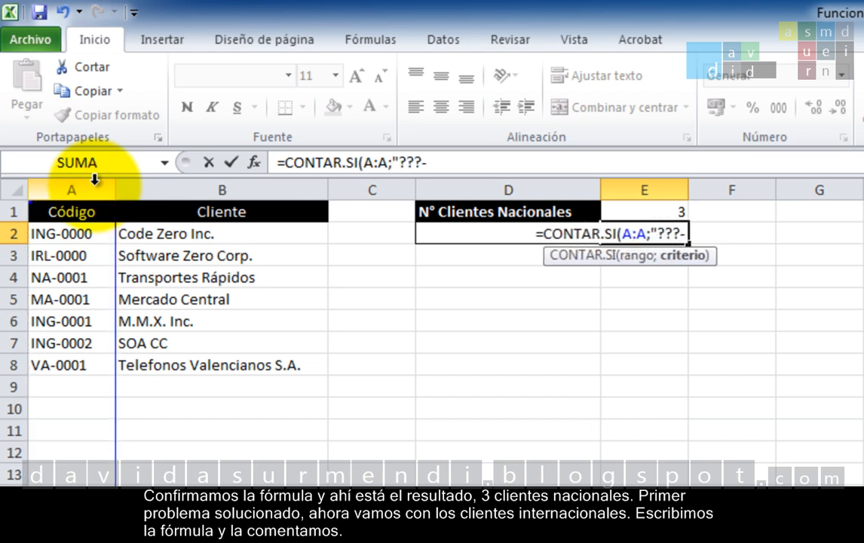
text(*"))
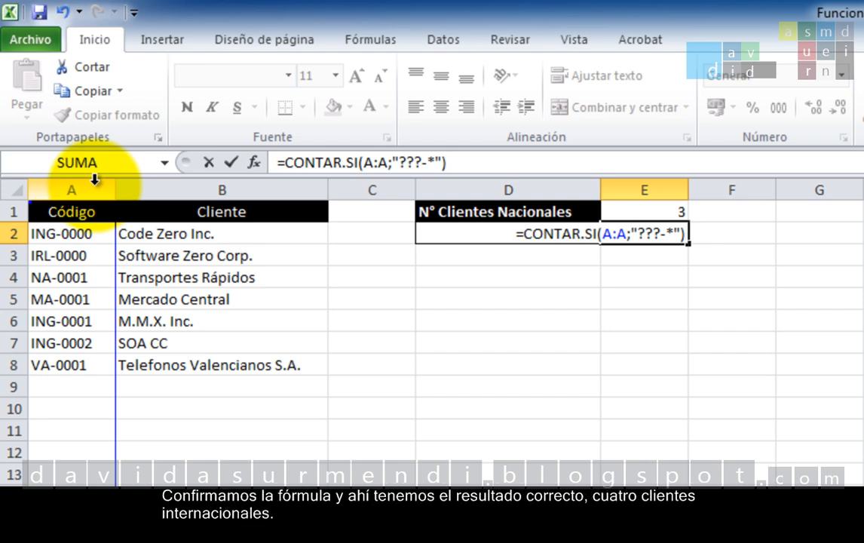
key(Return)
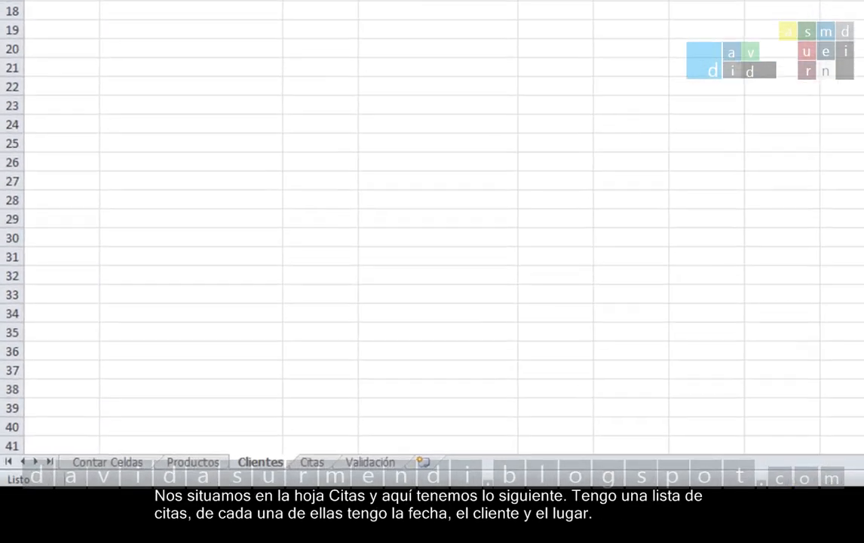
- On the Citas sheet, enter =CONTAR.SI(A:A;"31/07/2012") in F1 to count the appointments on that date
click(316, 460)
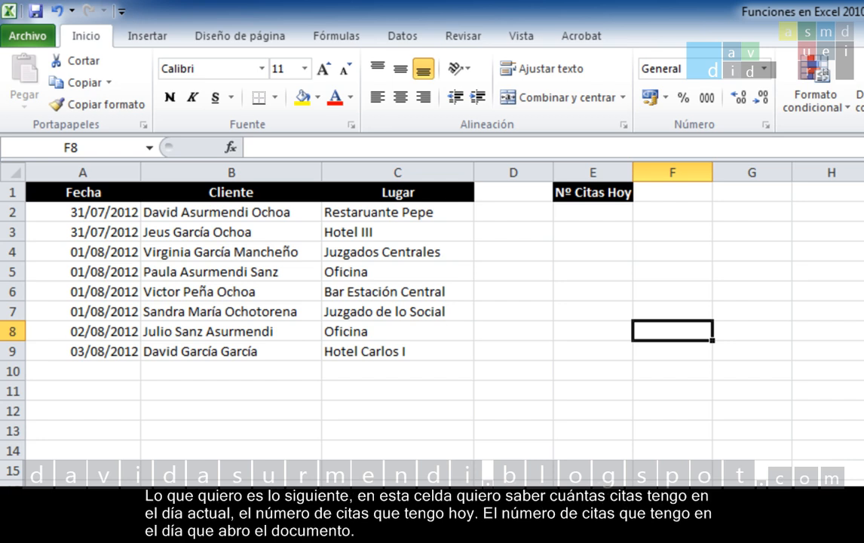
click(672, 196)
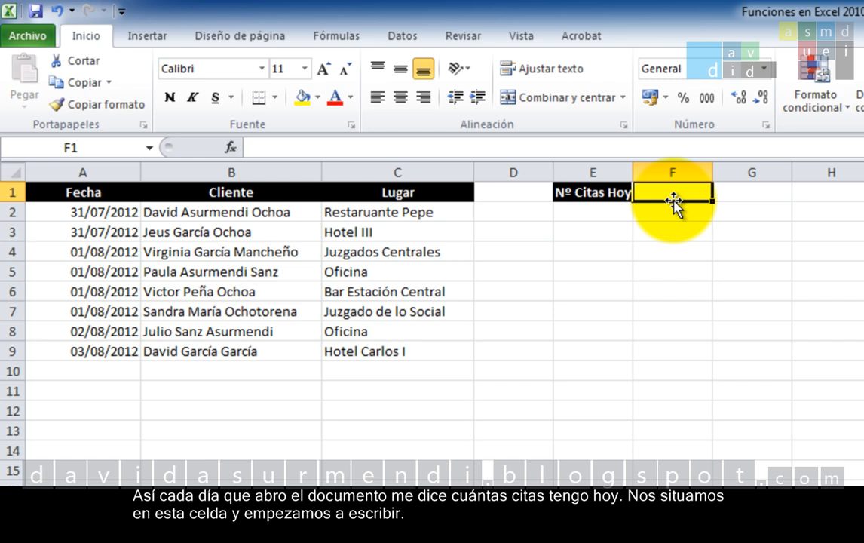
text(=contar)
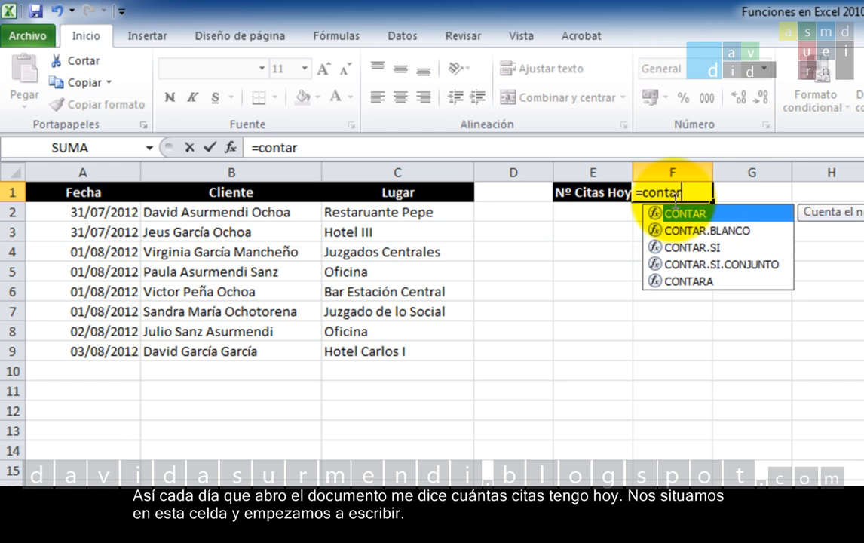
text(.si)
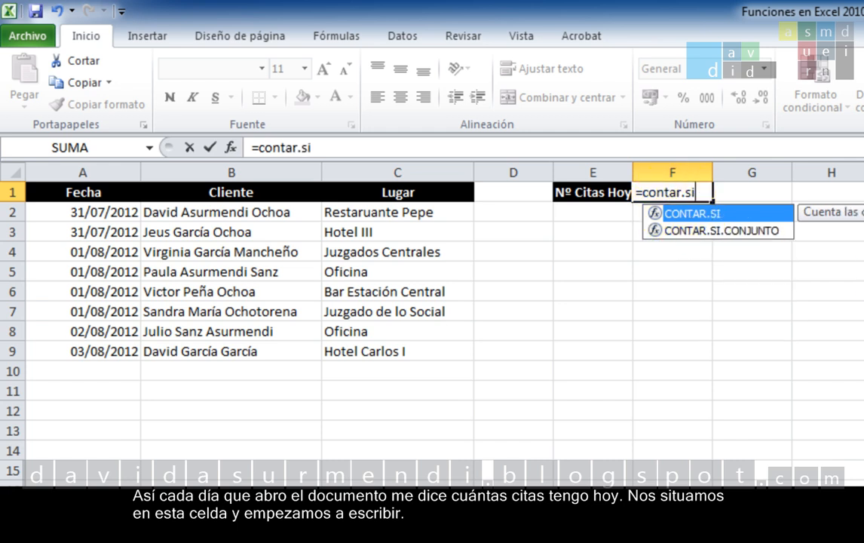
key(Tab)
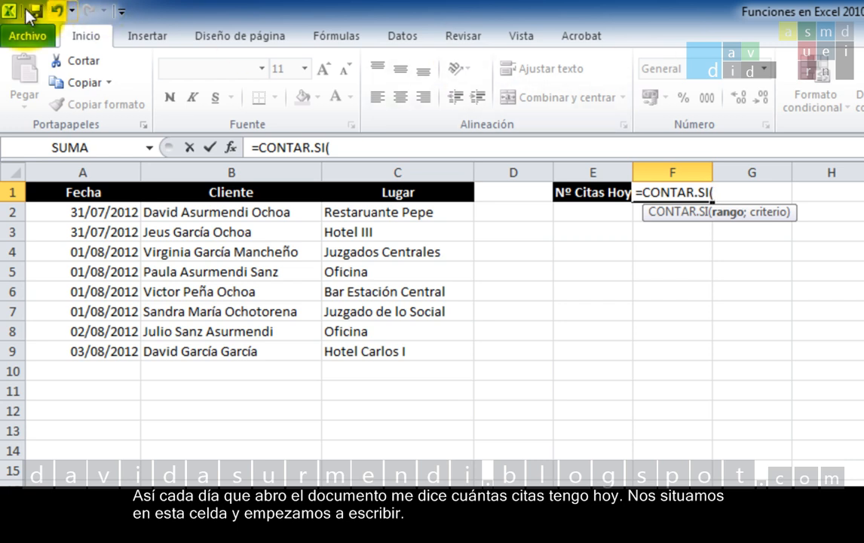
click(84, 167)
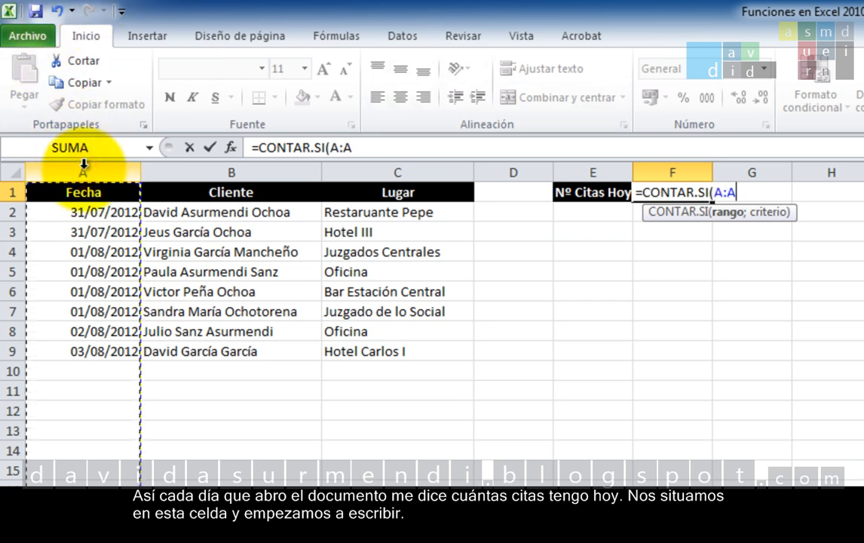
text(;)
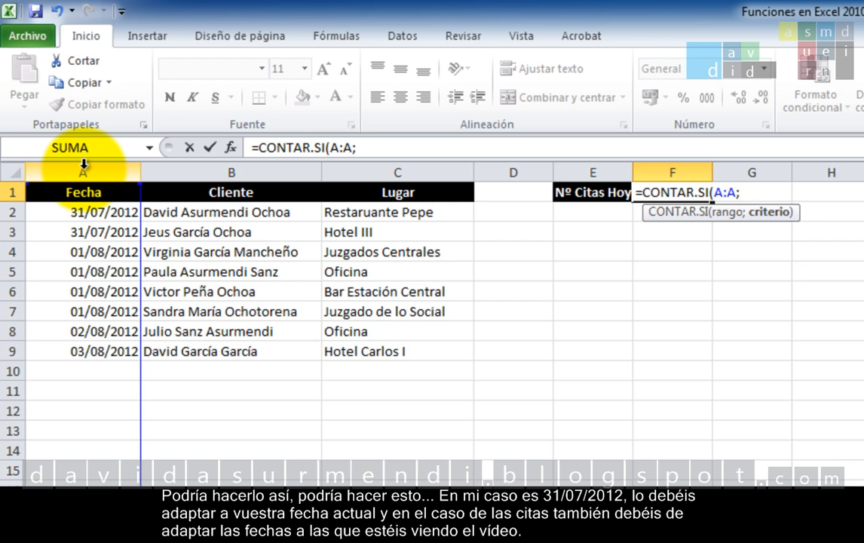
text("31/07/)
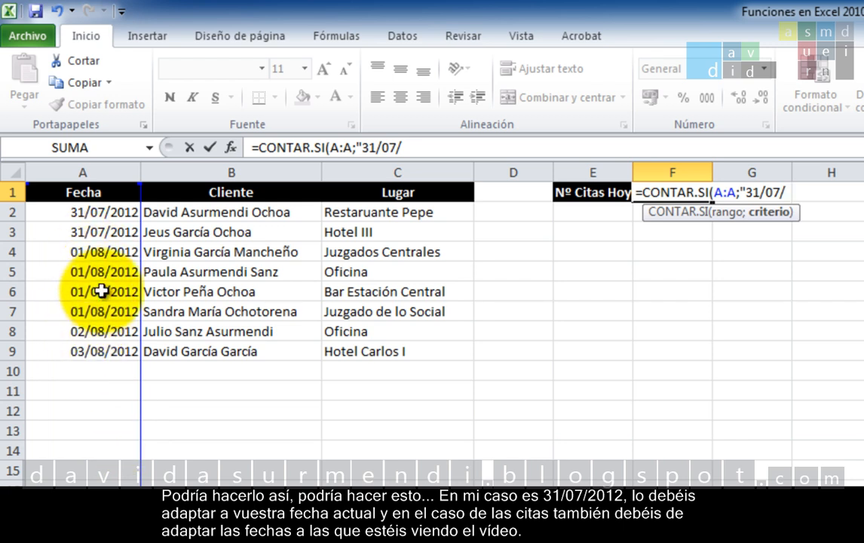
text(2012)
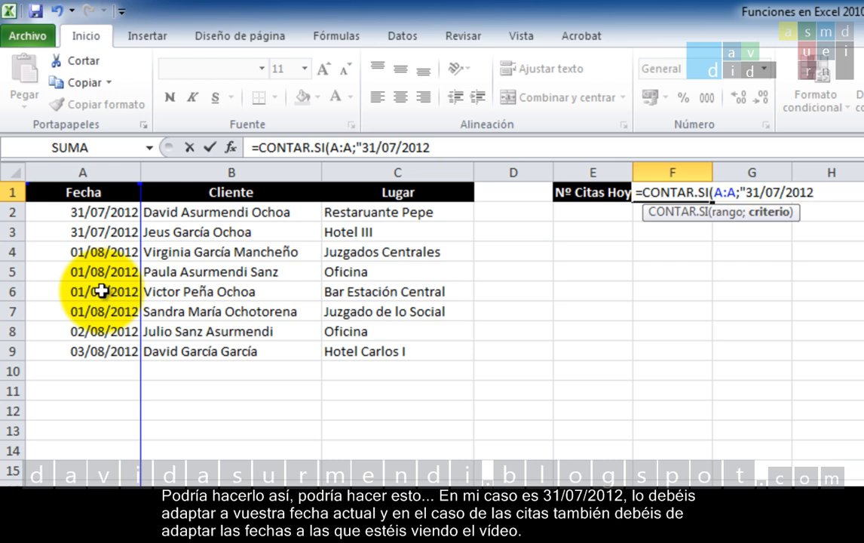
text("))
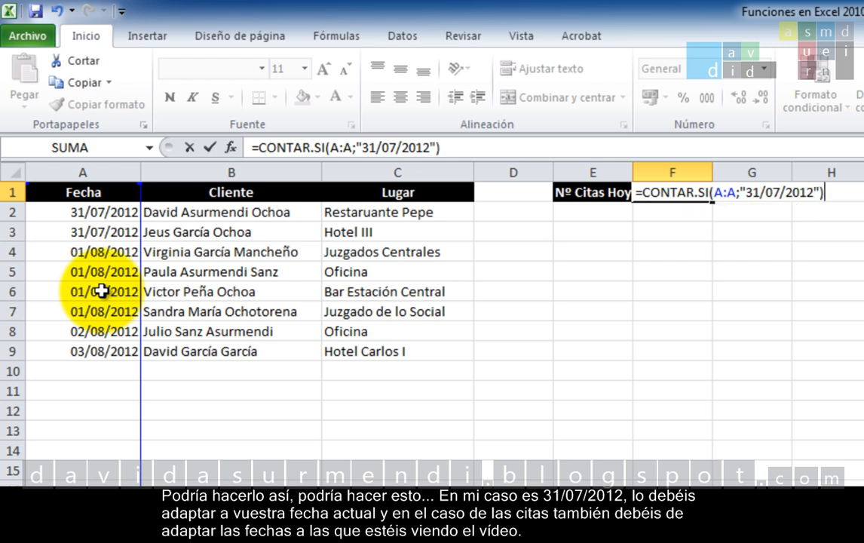
key(Return)
- Replace the fixed date criterion in F1 with HOY(), making the formula =CONTAR.SI(A:A;HOY())
key(Up)
key(F2)
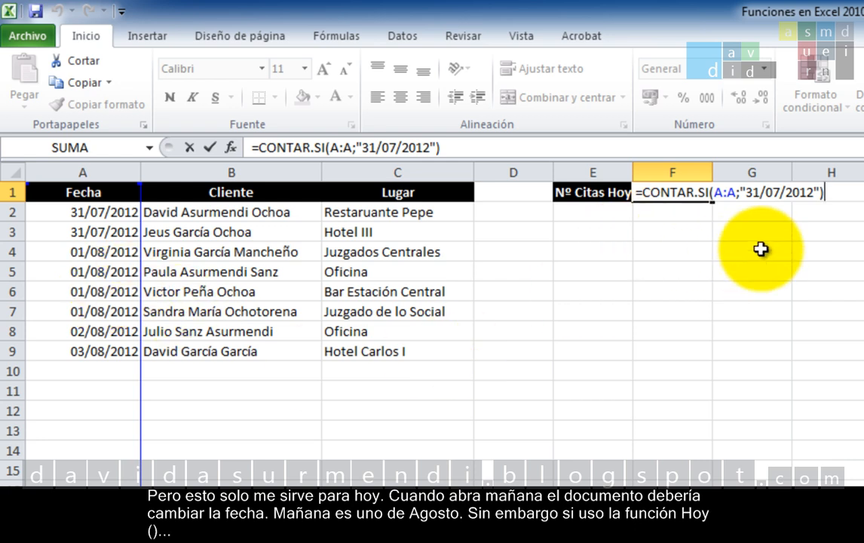
click(822, 192)
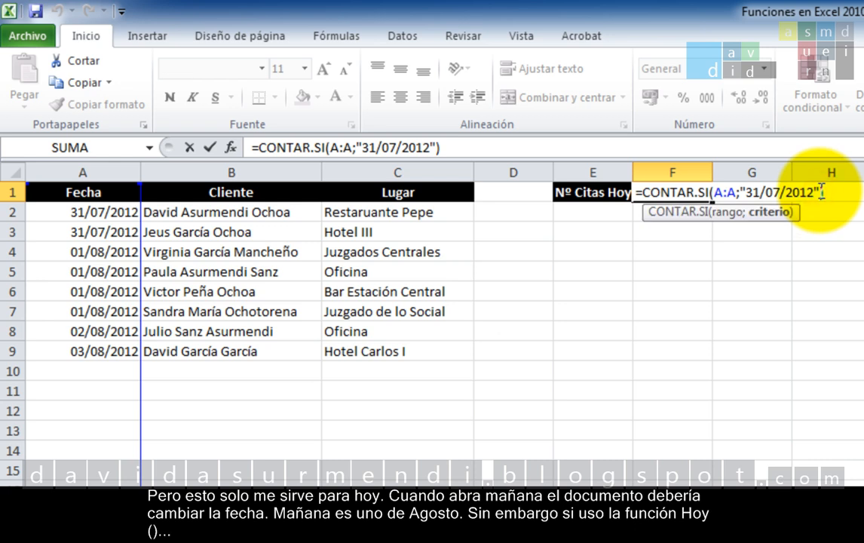
key(BackSpace)
key(BackSpace)
key(BackSpace)
key(BackSpace)
key(BackSpace)
key(BackSpace)
key(BackSpace)
key(BackSpace)
key(BackSpace)
key(BackSpace)
key(BackSpace)
key(BackSpace)
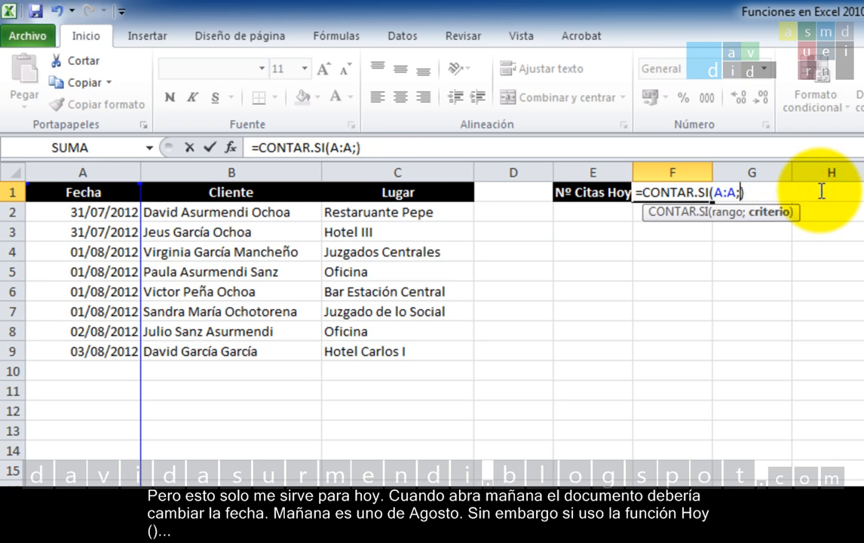
text(HOY)
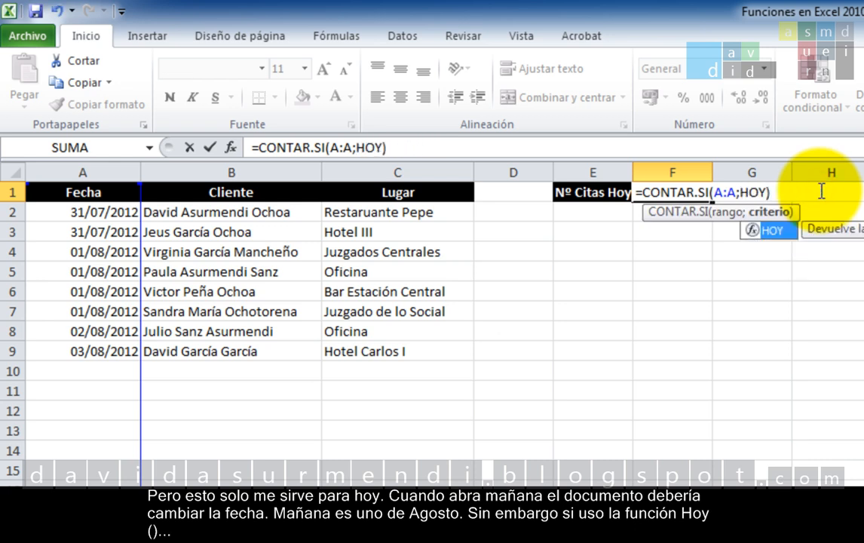
text(())
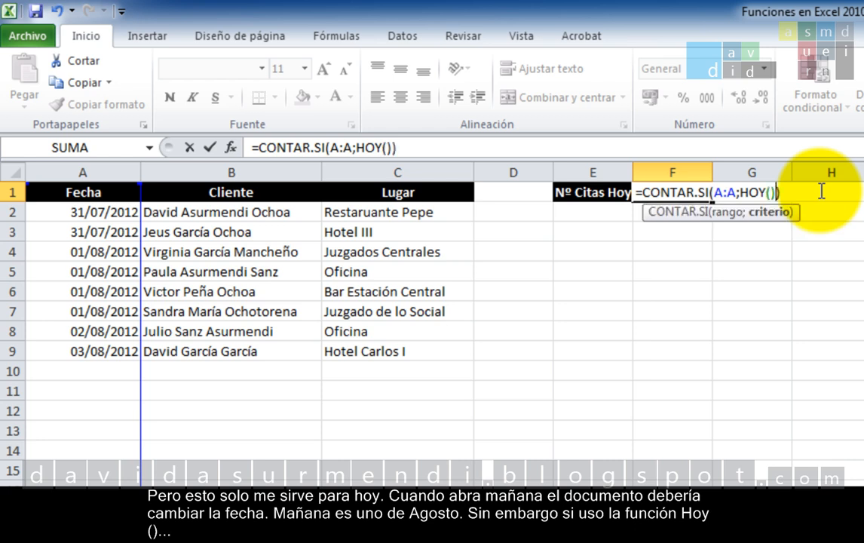
key(Return)
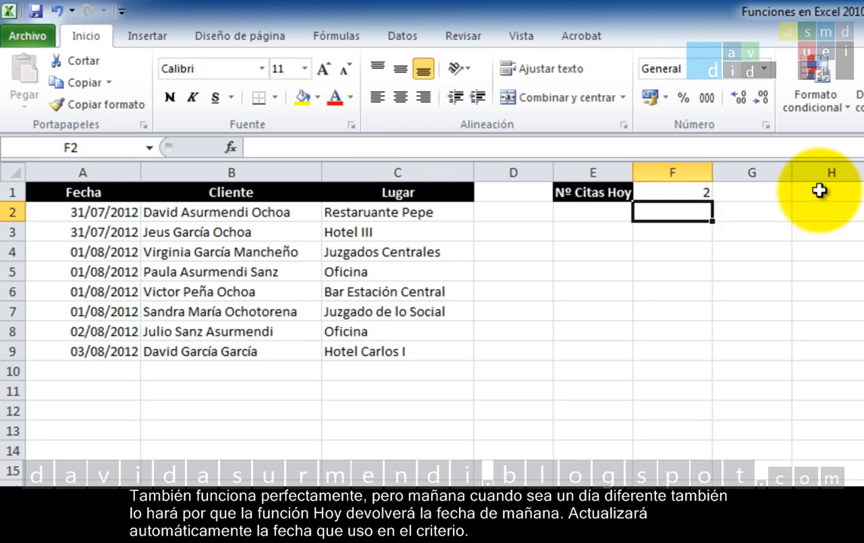
key(Up)
key(F2)
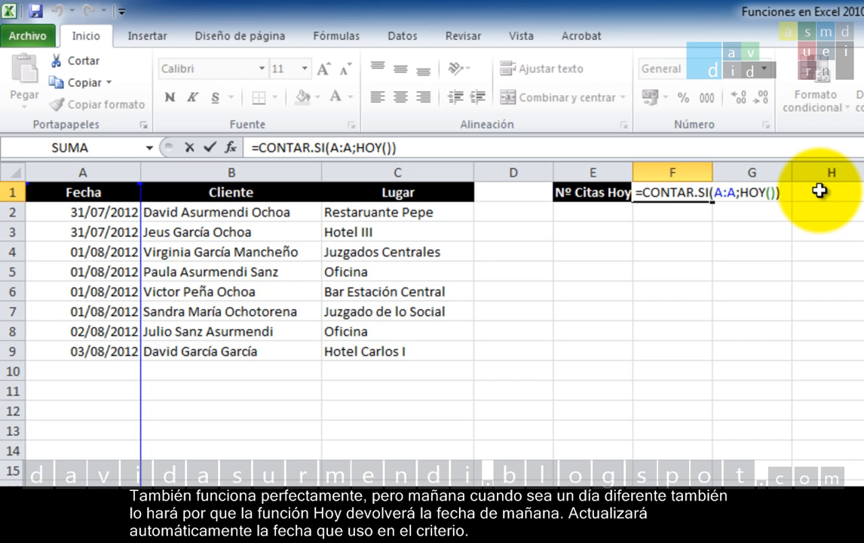
key(Return)
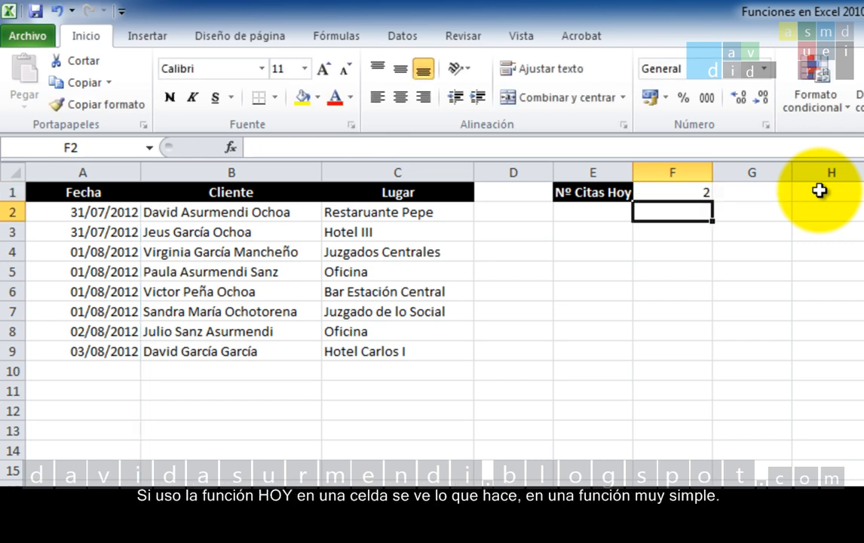
- Enter the formula =HOY() in H1 to display the current date beside the appointment count
key(Down)
key(Right)
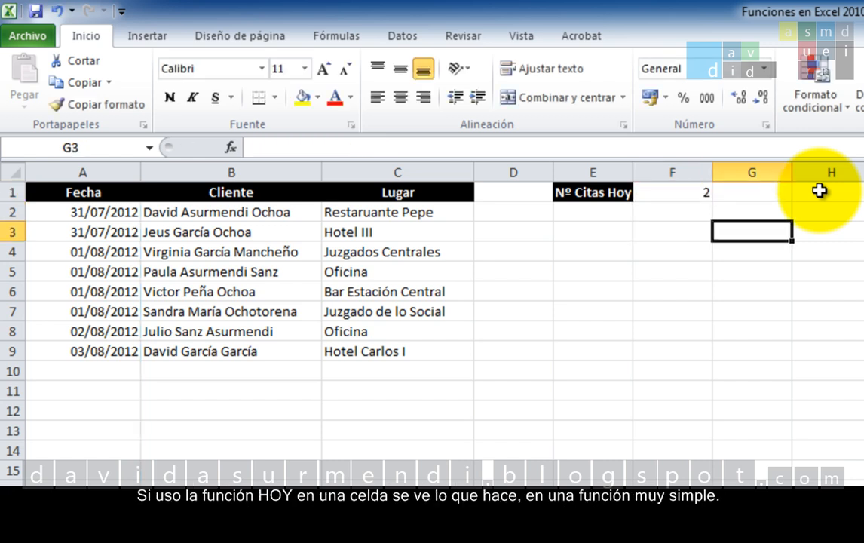
key(Up)
key(Right)
key(Up)
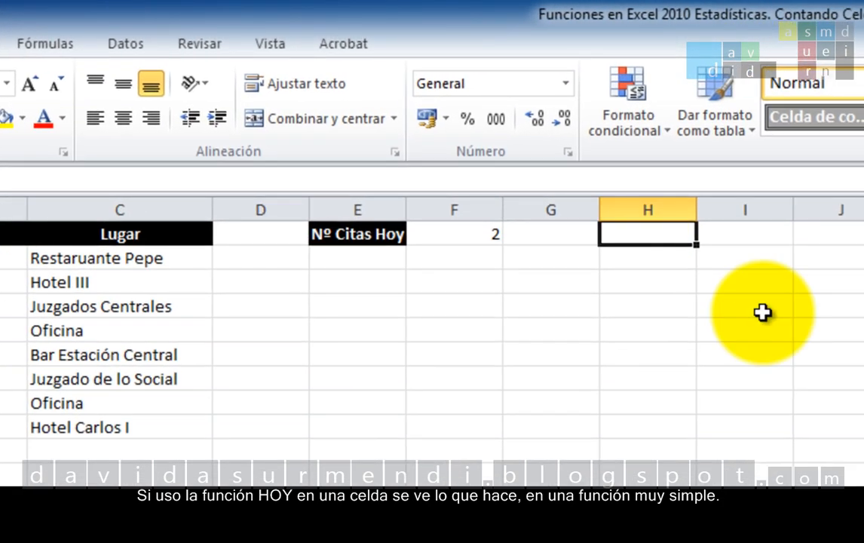
text(=HOY)
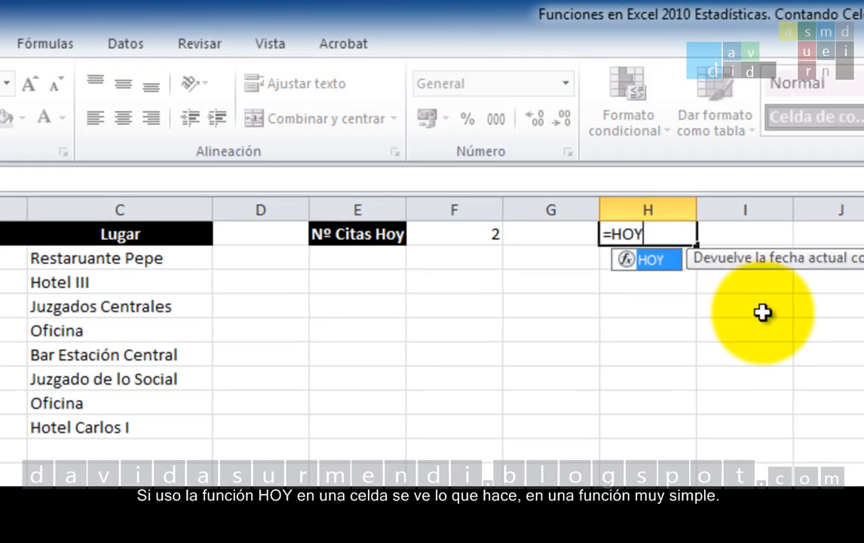
text(())
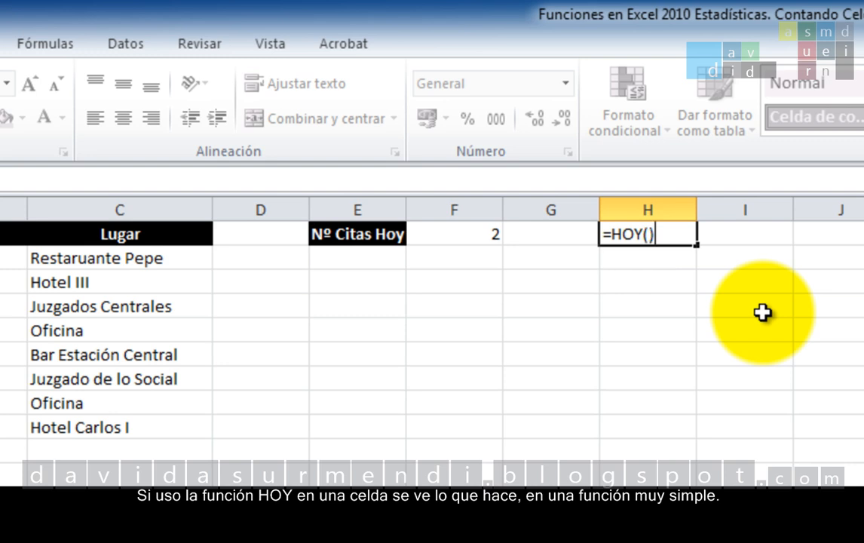
key(Return)
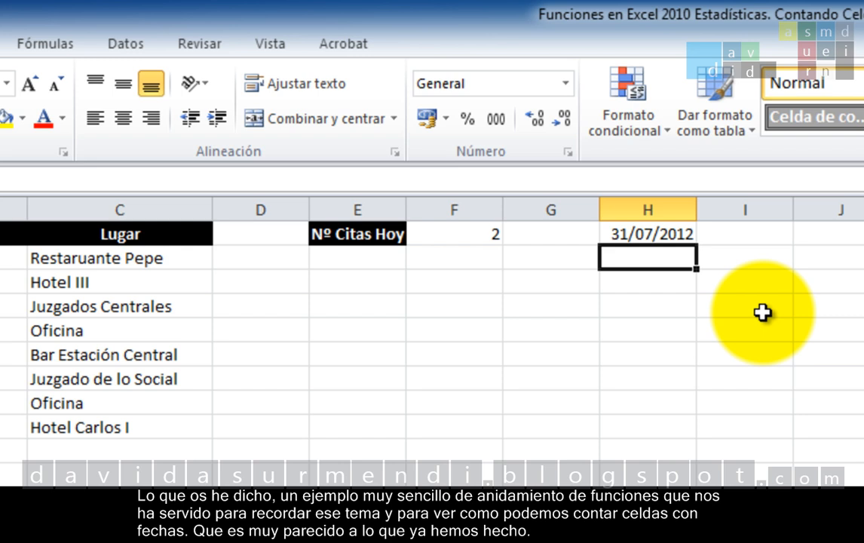
- Examine how HOY() is nested as the criterion in the CONTAR.SI formula in F1, leaving the formula as it is
click(487, 232)
double_click(469, 235)
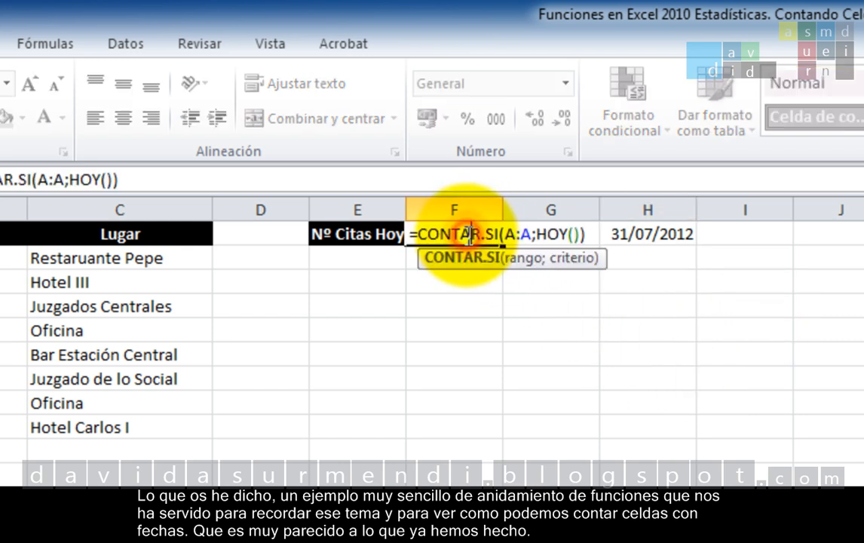
click(591, 235)
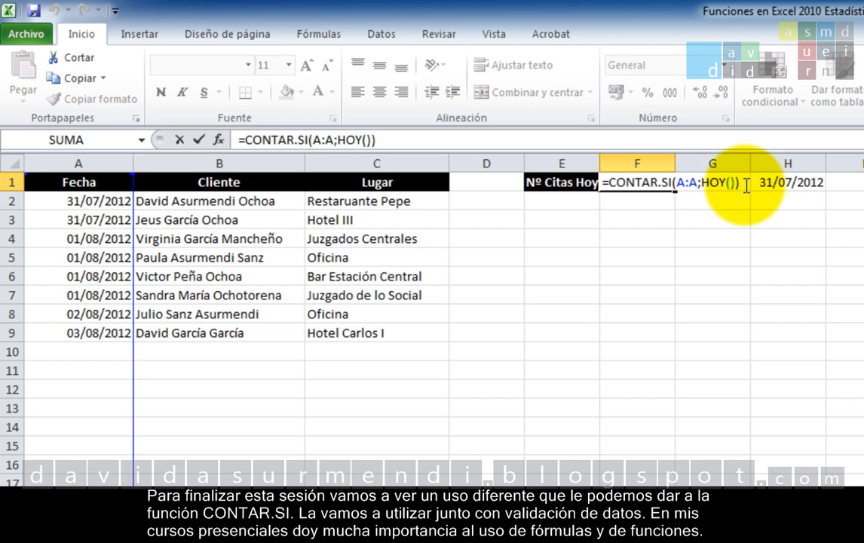
key(Return)
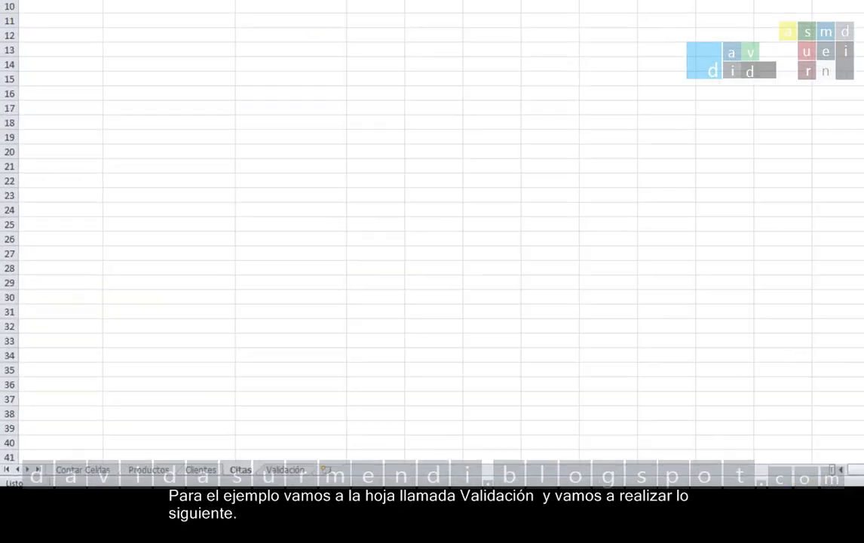
- Switch to the Validación sheet
click(298, 469)
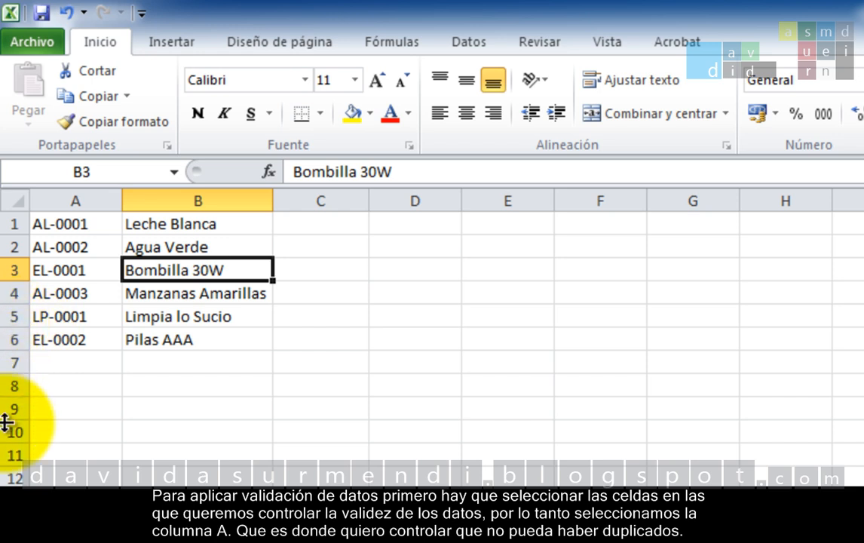
click(86, 187)
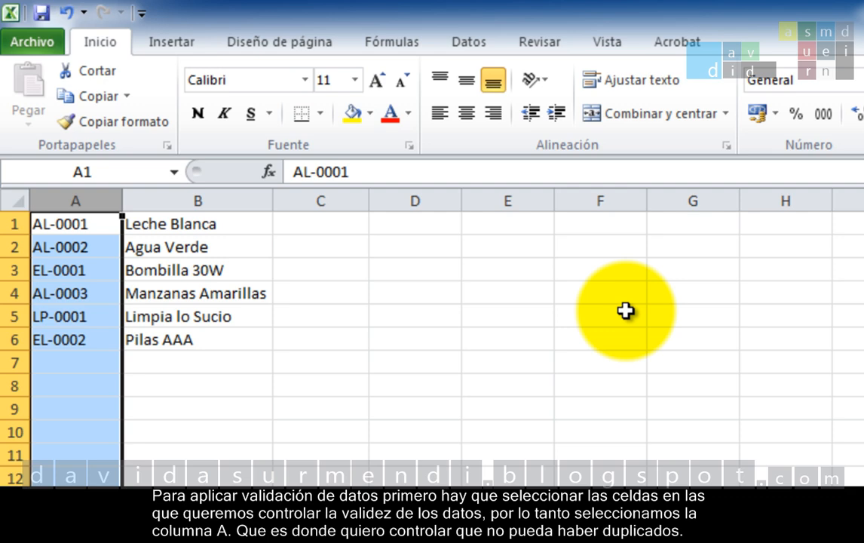
click(473, 45)
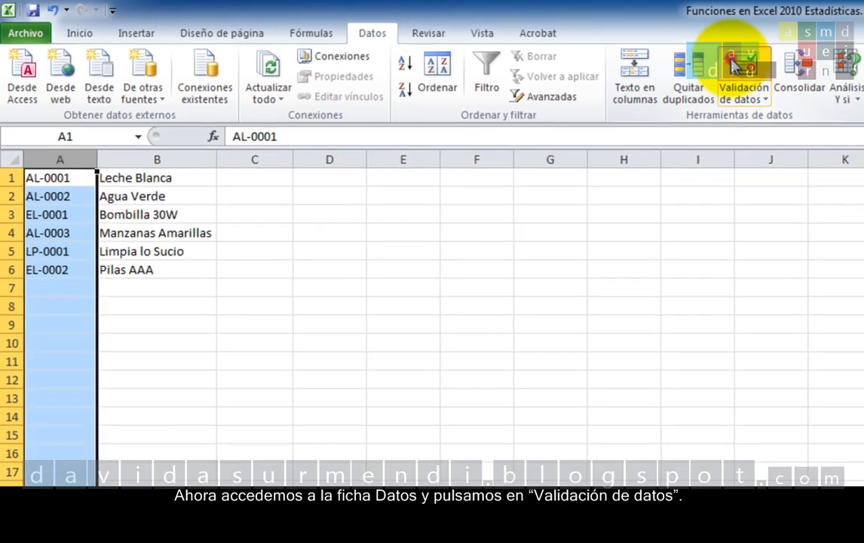
click(749, 66)
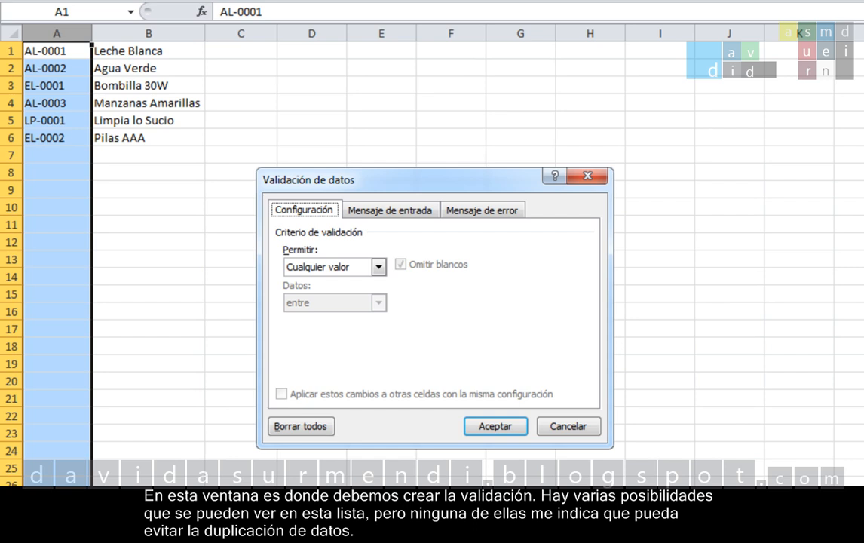
click(379, 266)
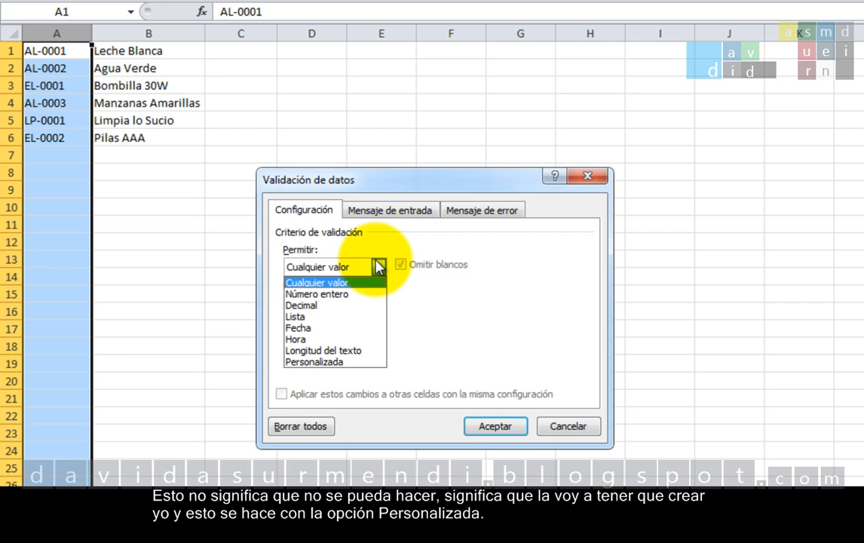
click(355, 363)
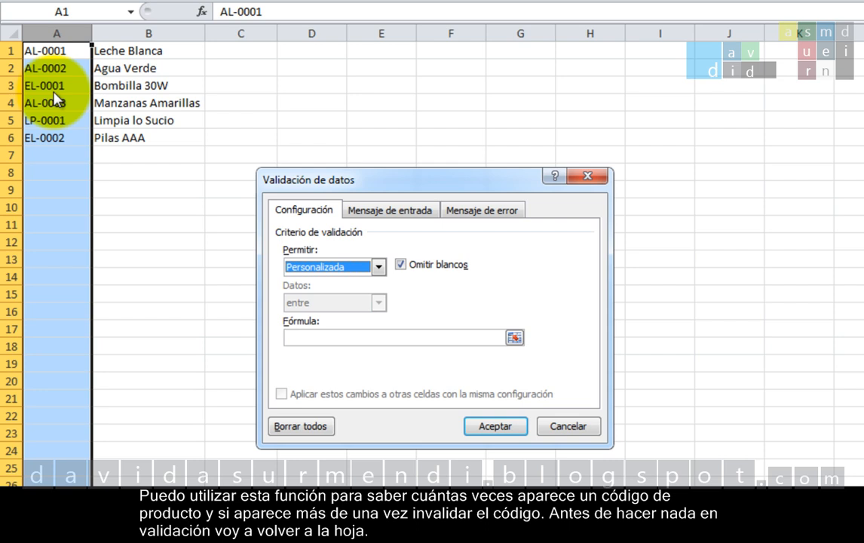
click(573, 424)
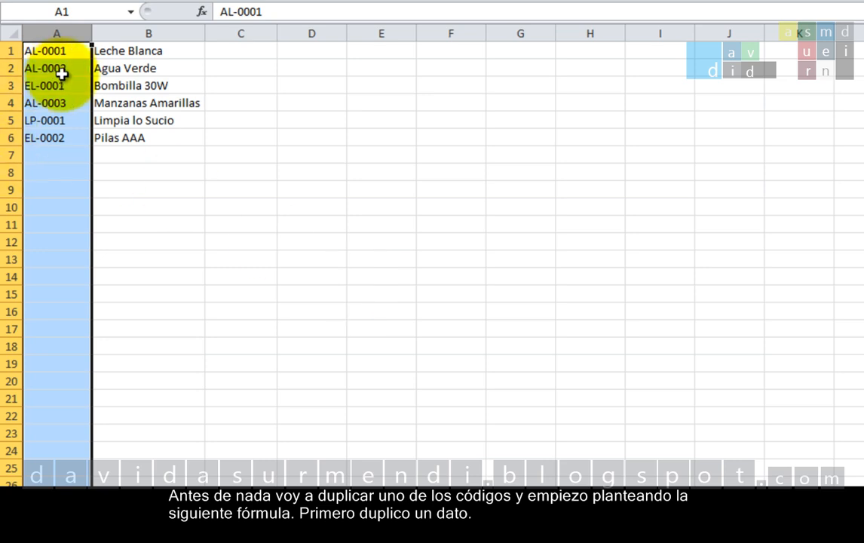
- Enter the duplicate product code AL-0002 in A7, below the existing codes
click(62, 155)
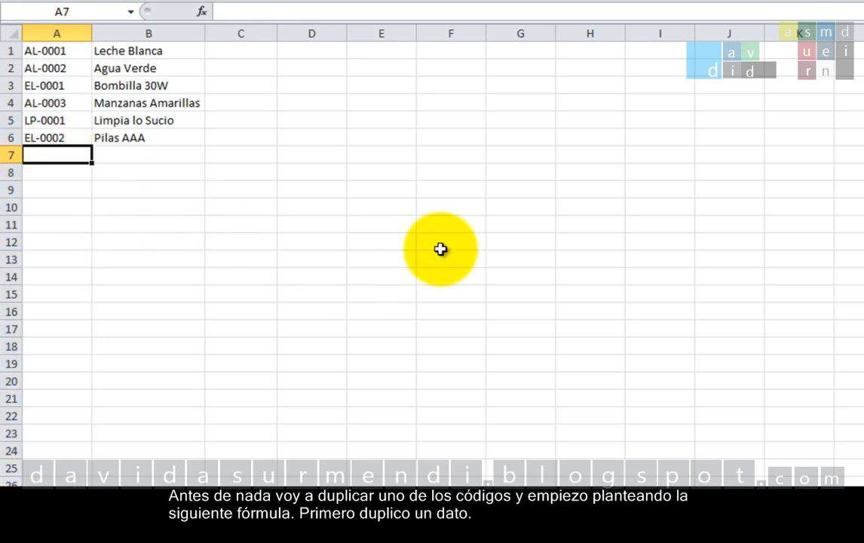
text(Al-)
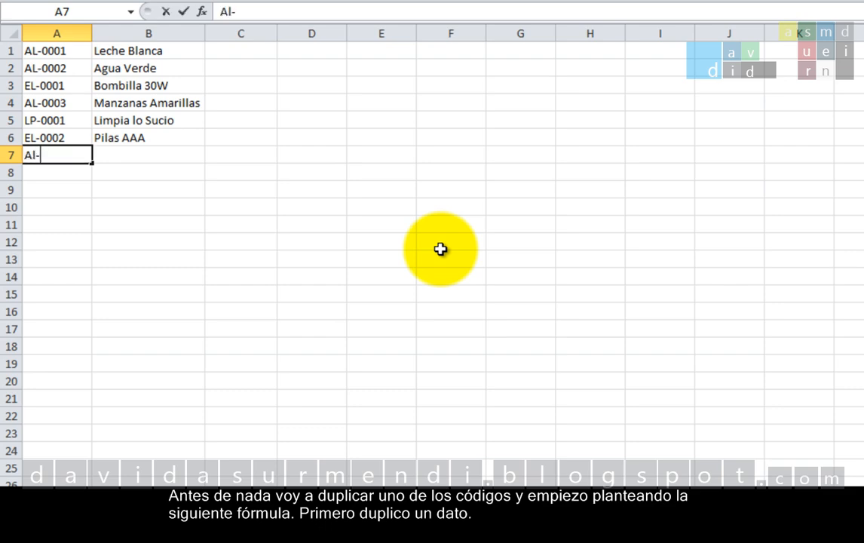
text(00)
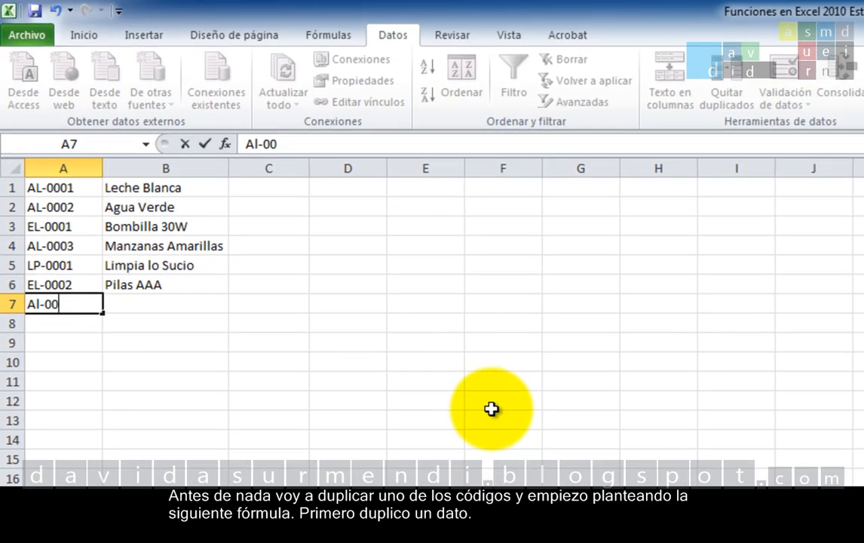
key(BackSpace)
key(BackSpace)
key(BackSpace)
key(BackSpace)
text(L)
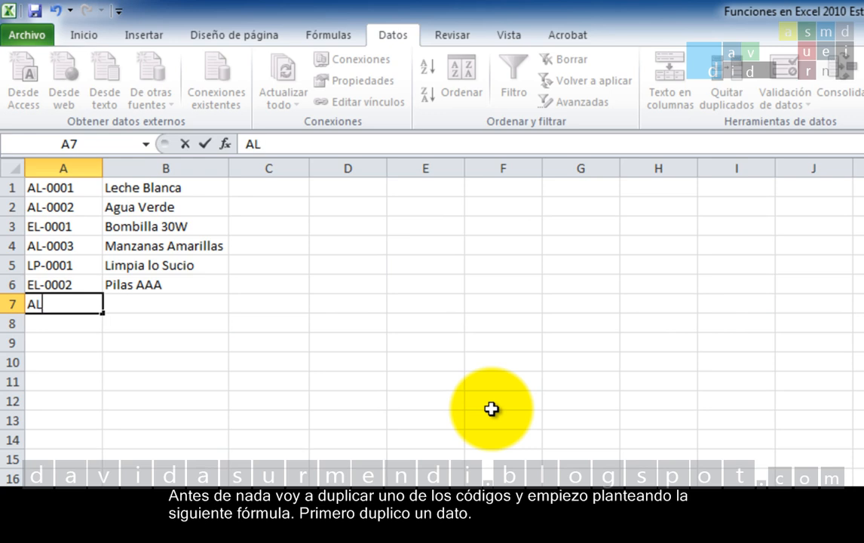
text(-000)
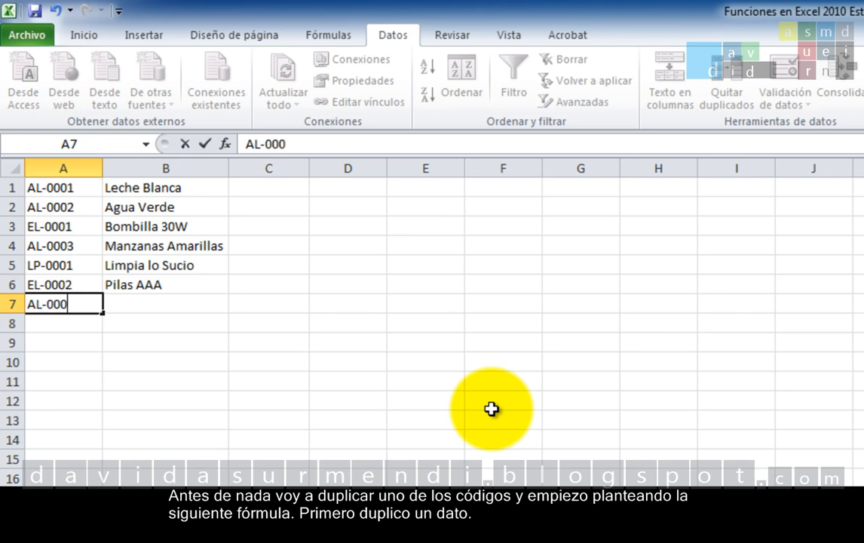
text(2)
key(Return)
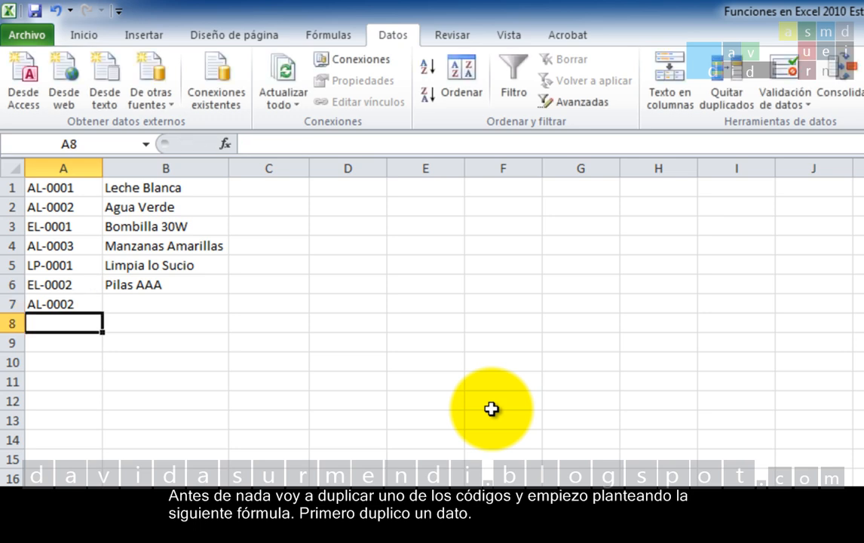
- Enter the formula =CONTAR.SI(A:A;A1) in C1 to count how often the first product code appears in column A
click(290, 194)
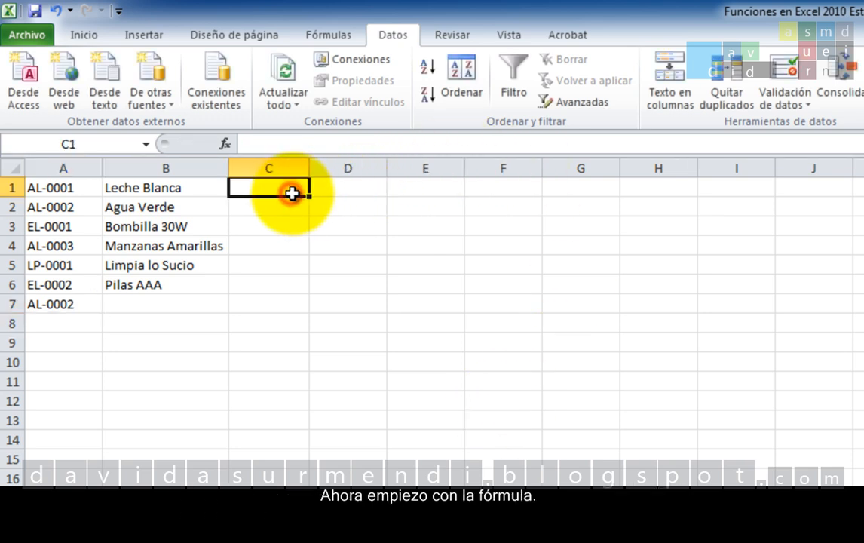
text(=contar.si)
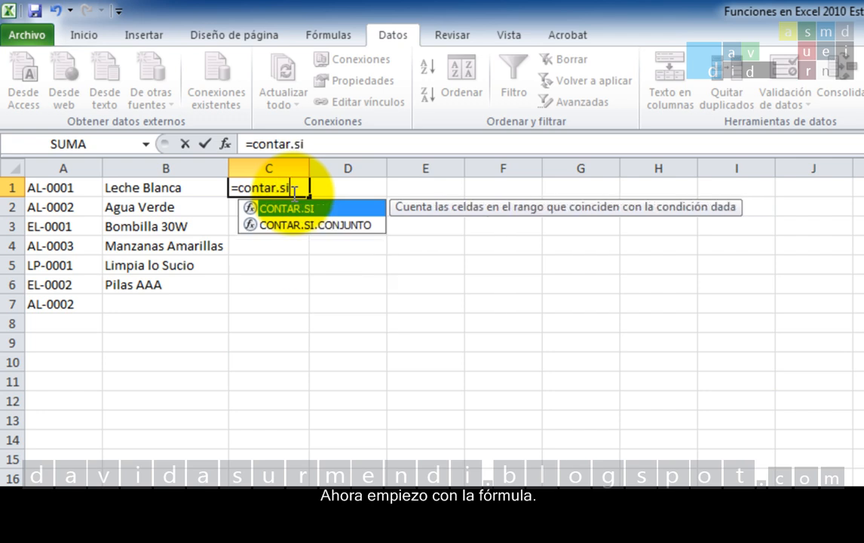
key(Tab)
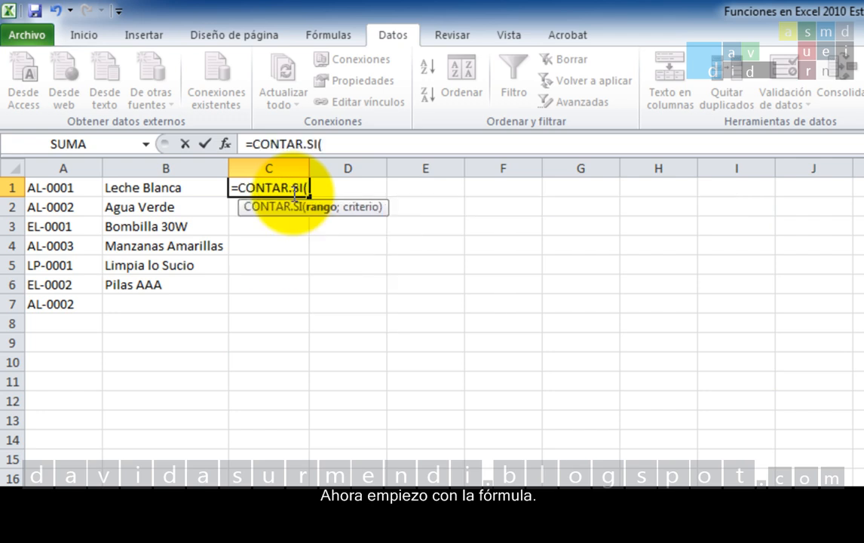
click(62, 165)
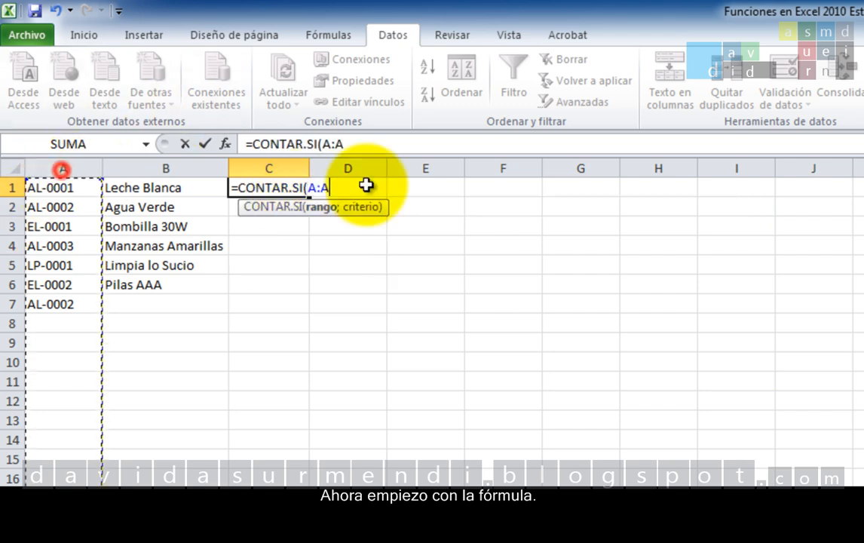
text(;)
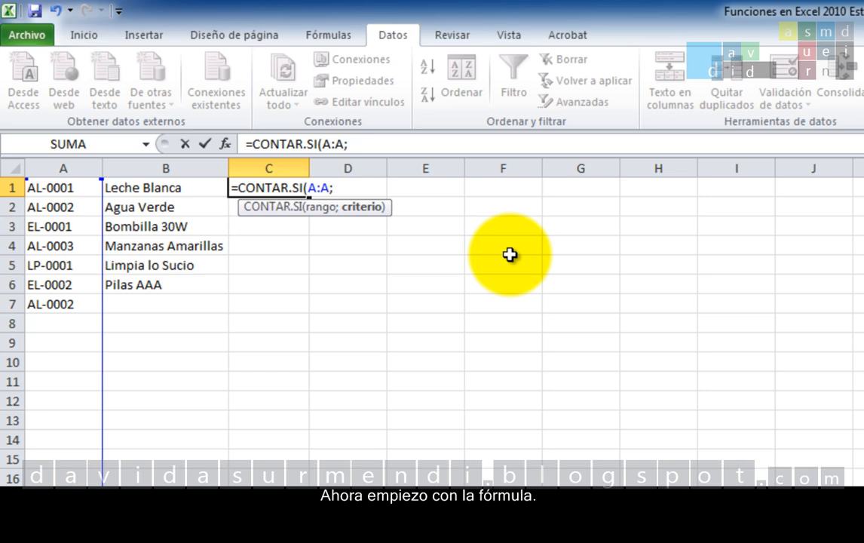
click(81, 184)
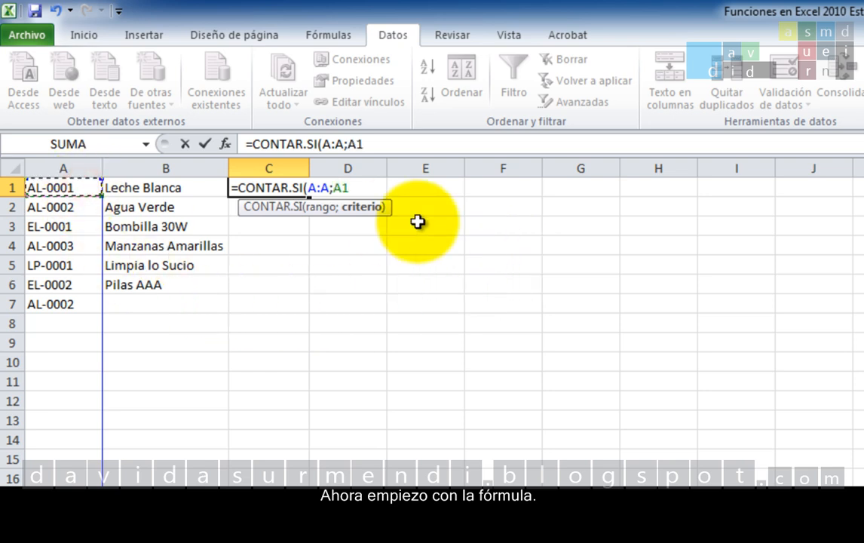
text())
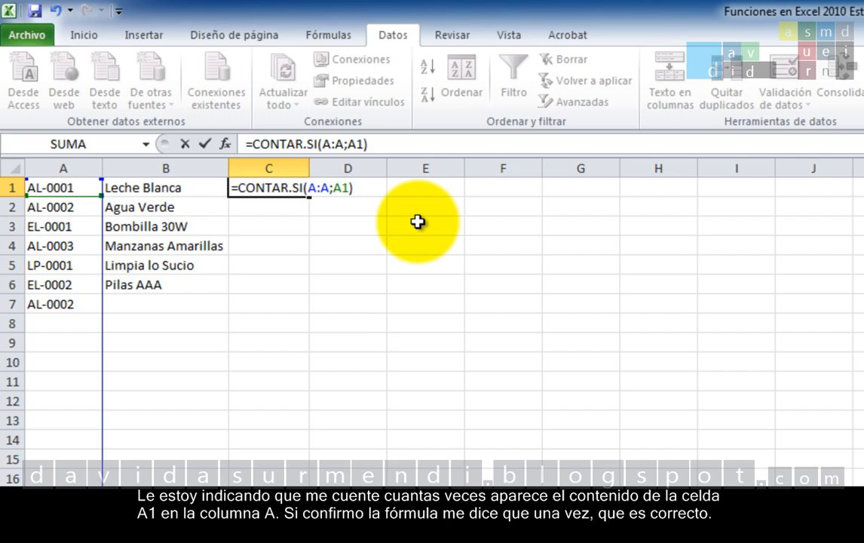
key(Return)
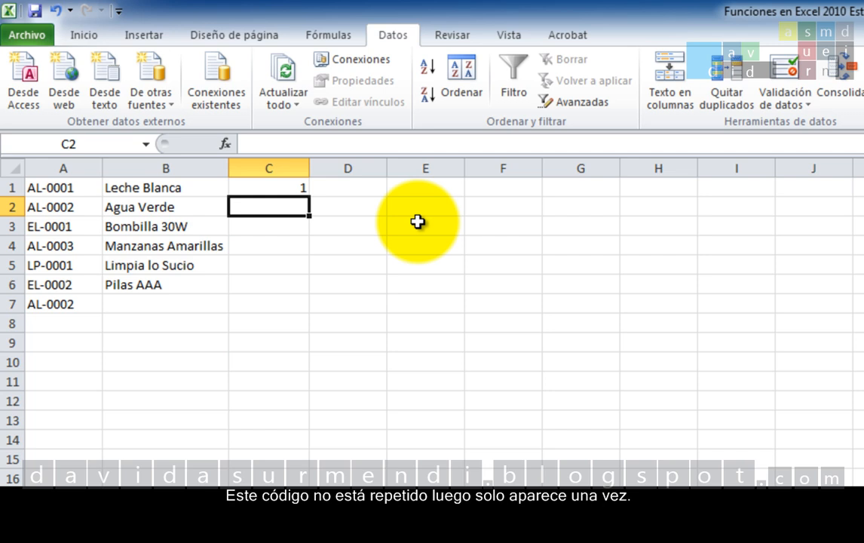
- Copy the CONTAR.SI formula from C1 down through C7 so every product code is counted
click(286, 188)
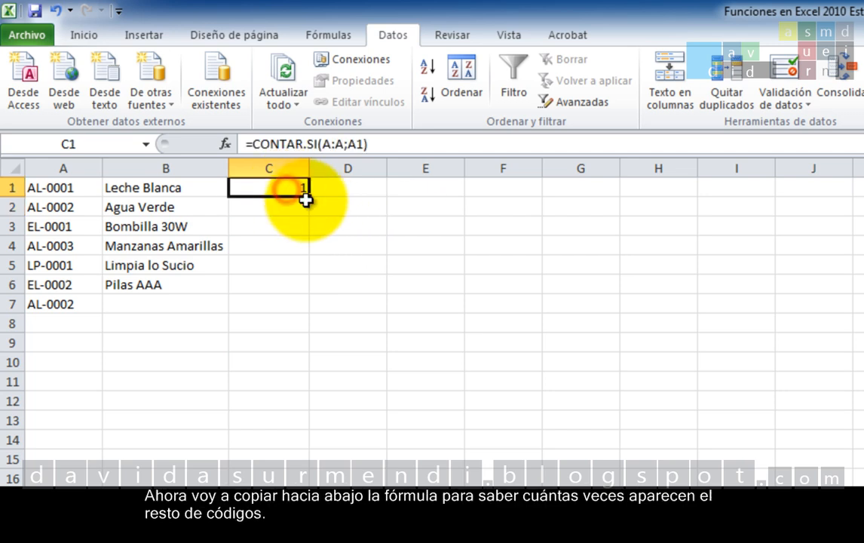
double_click(311, 200)
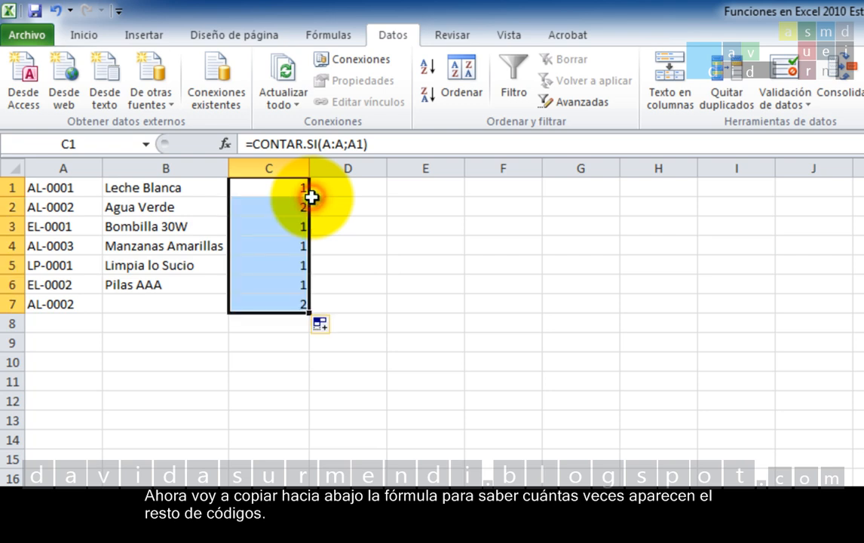
click(509, 314)
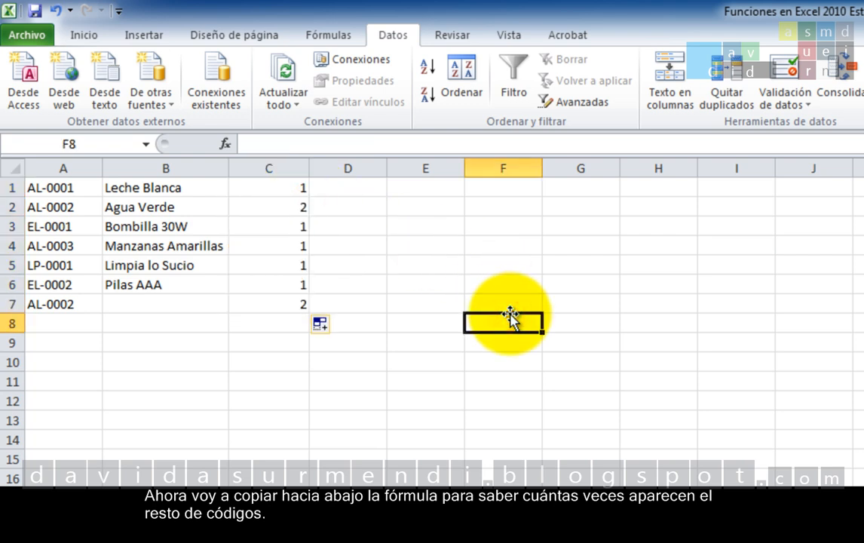
click(300, 188)
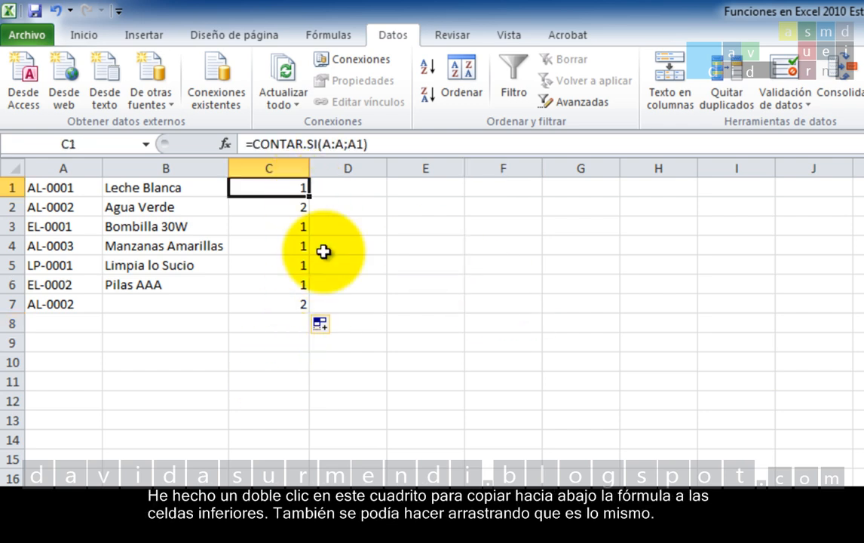
drag(308, 196, 306, 309)
click(487, 324)
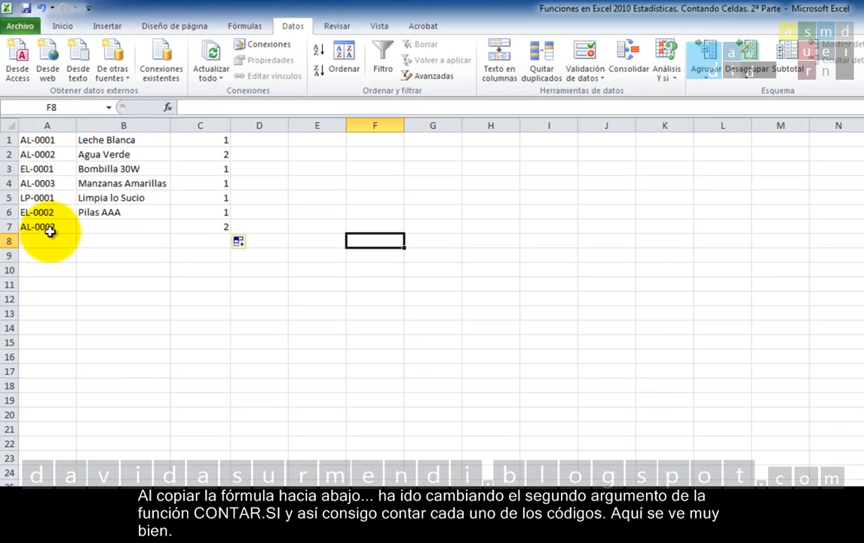
- Show the sheet's formulas instead of their results to examine the CONTAR.SI references in column C, then restore the results view
click(245, 25)
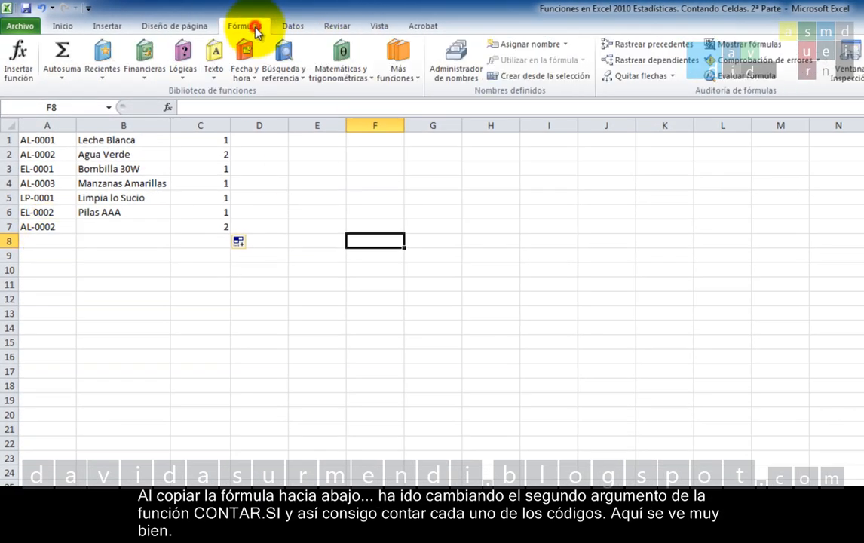
click(770, 44)
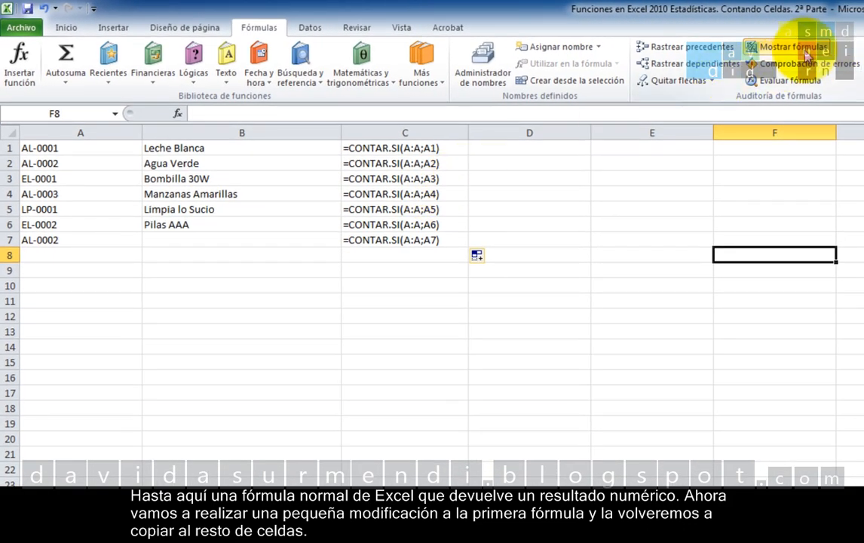
click(805, 55)
- Change the formula in C1 to =CONTAR.SI(A:A;A1)=1 to test whether the first code is unique
click(224, 149)
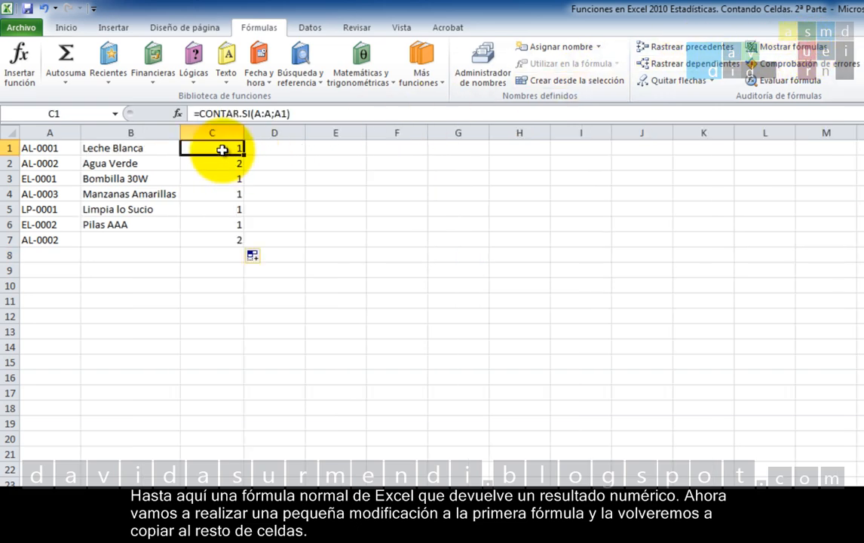
double_click(224, 148)
click(296, 155)
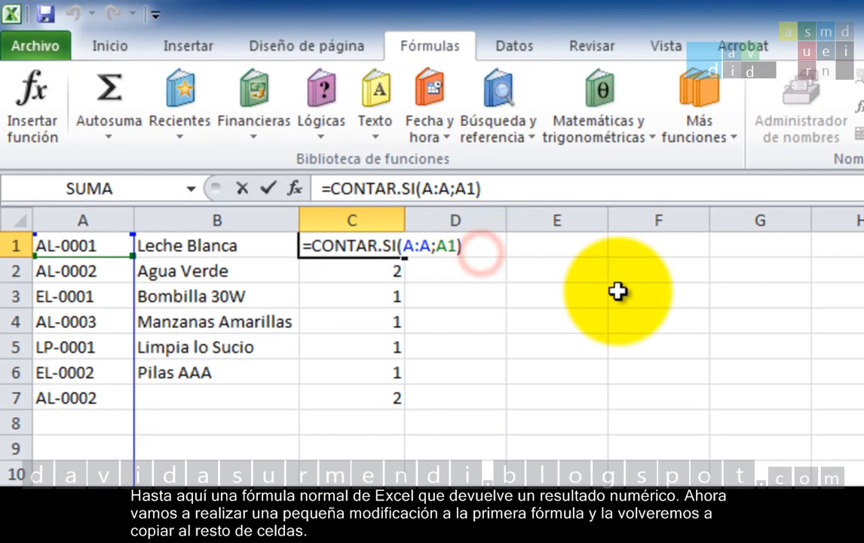
text(=)
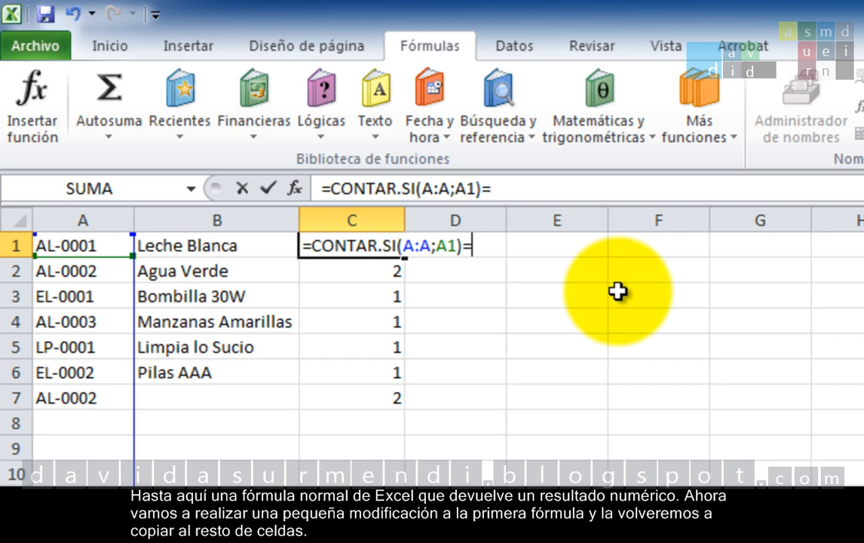
text(1)
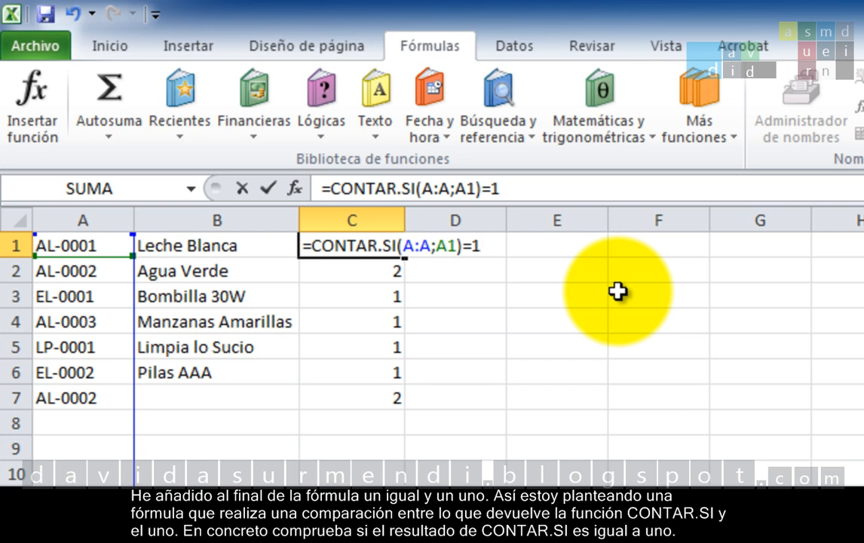
key(Return)
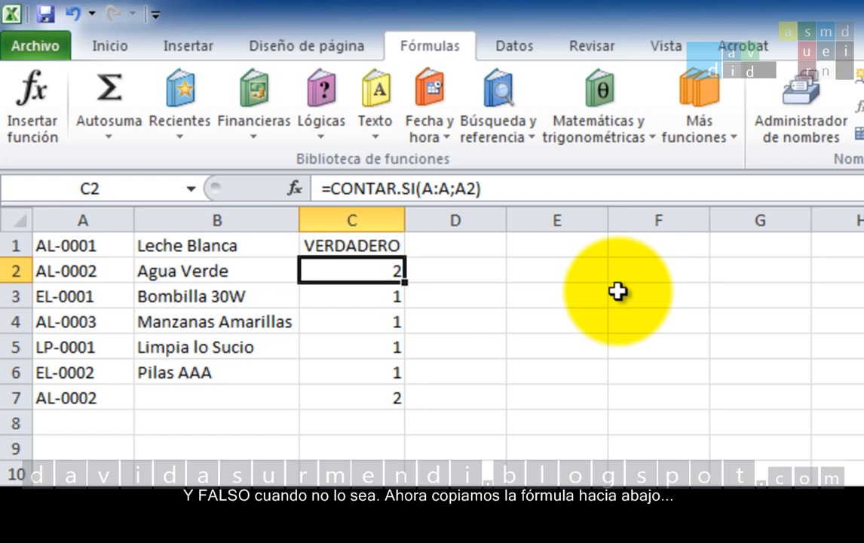
- Copy the comparison formula from C1 down through C7 so every product code is tested
click(395, 251)
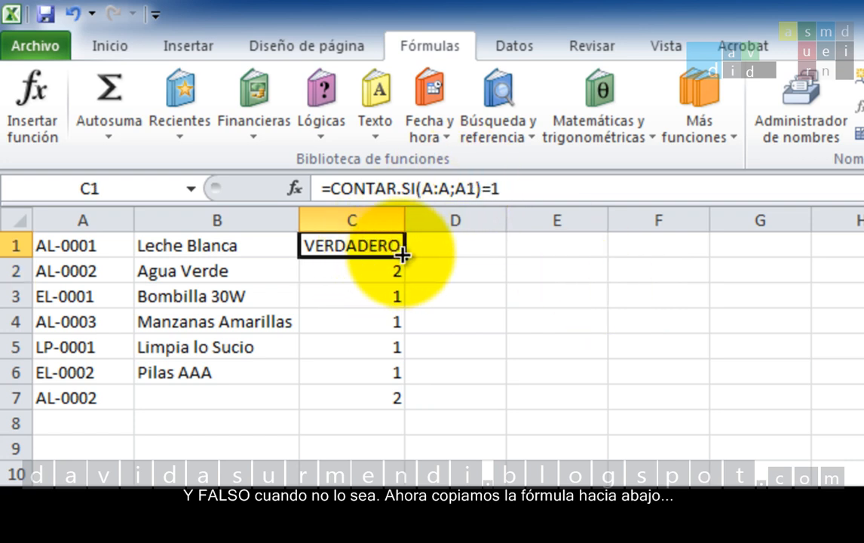
double_click(404, 256)
click(670, 349)
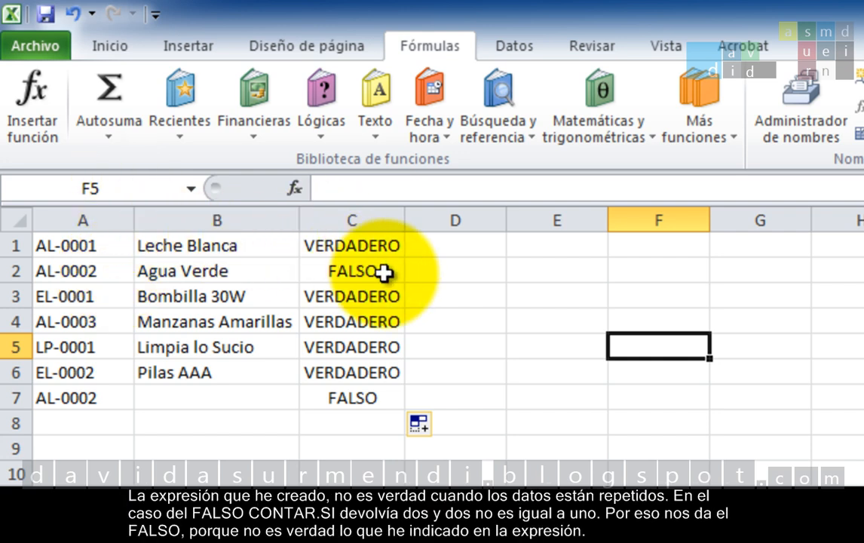
- Inspect the comparison formulas in C1 and C2 to see which cells they reference, leaving them unedited
click(387, 245)
double_click(380, 246)
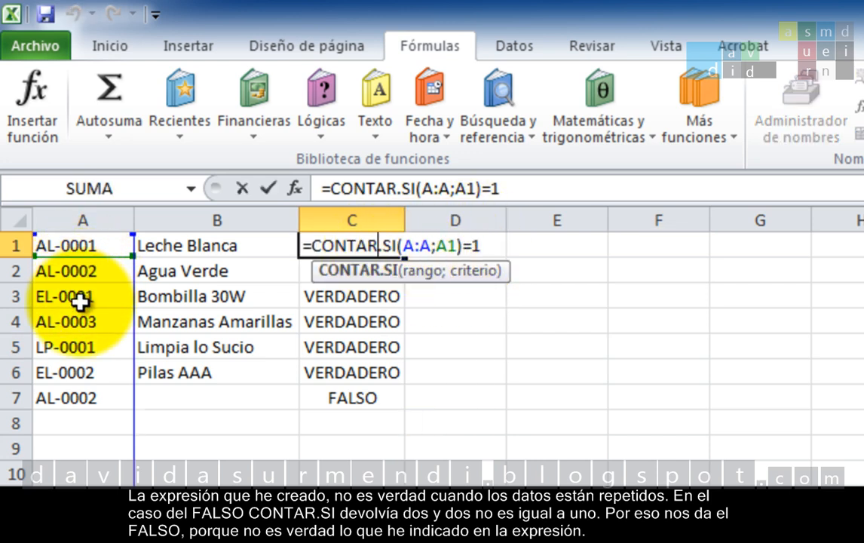
click(396, 273)
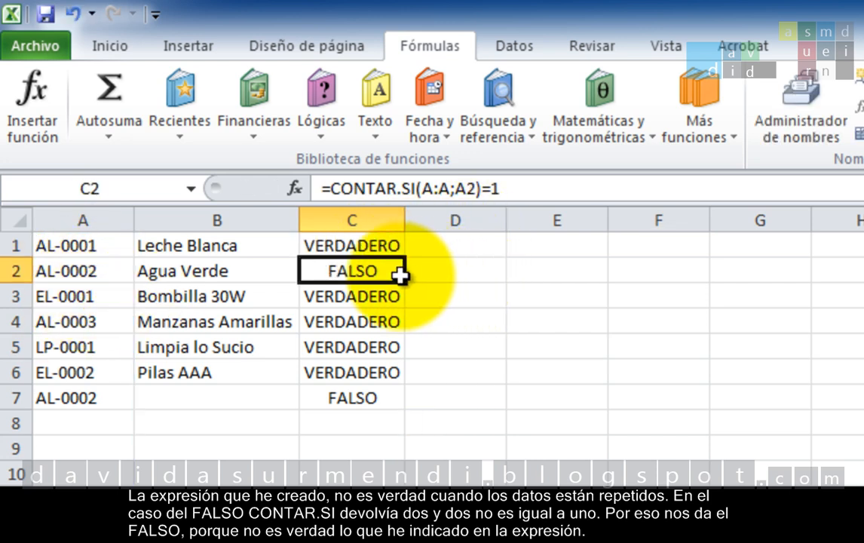
double_click(380, 276)
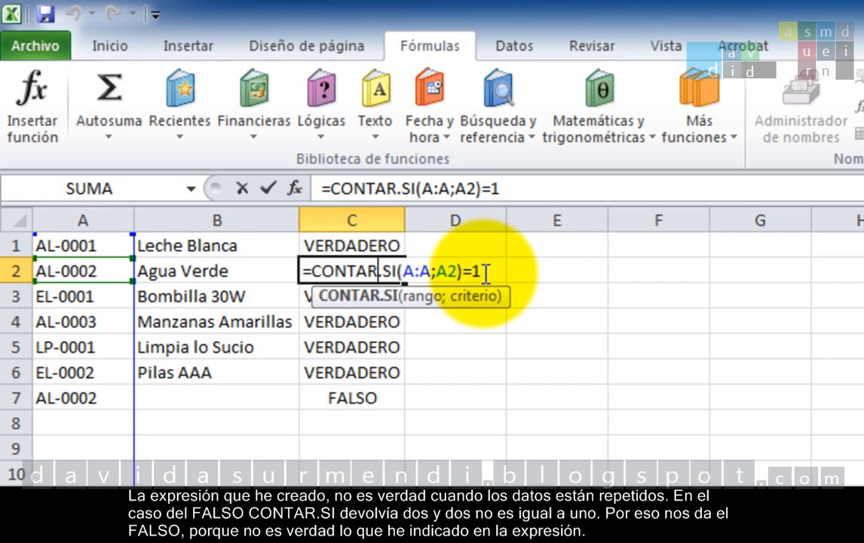
key(Return)
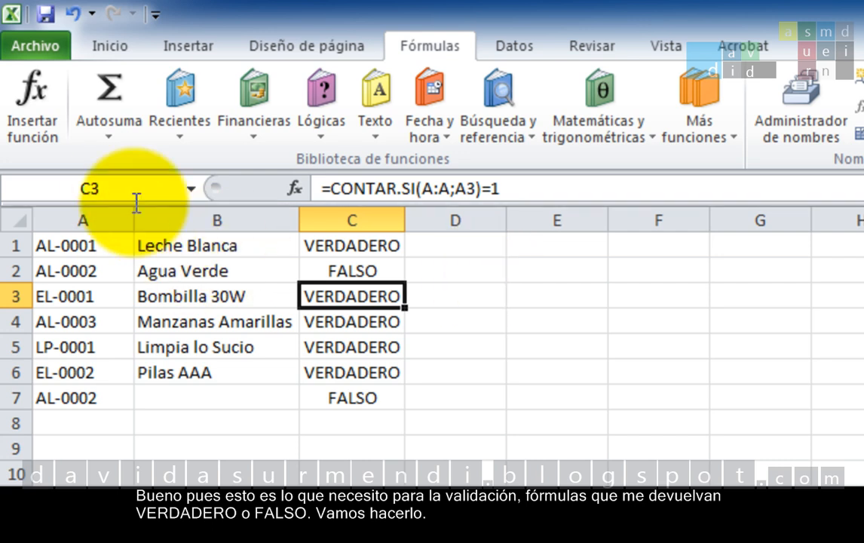
- Clear the test formulas in C1:C7 and the duplicate product code in A7
drag(332, 249, 356, 395)
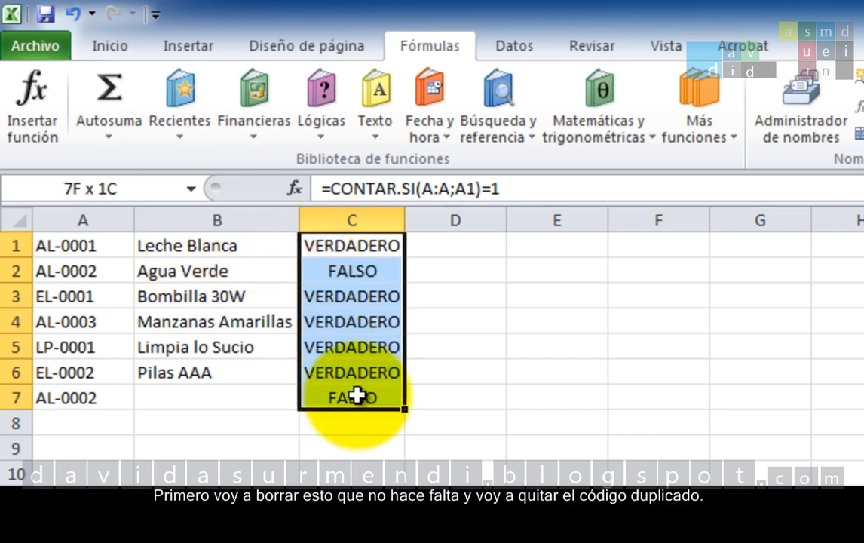
key(Delete)
click(63, 399)
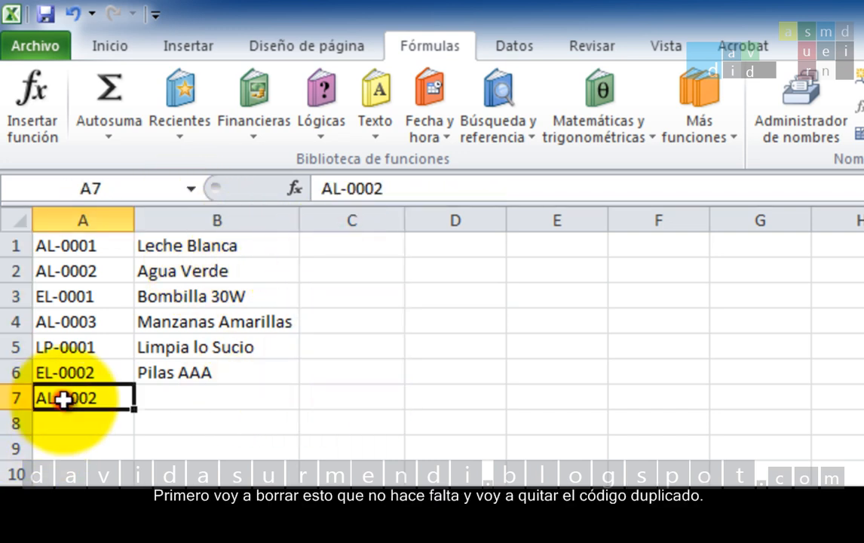
key(Delete)
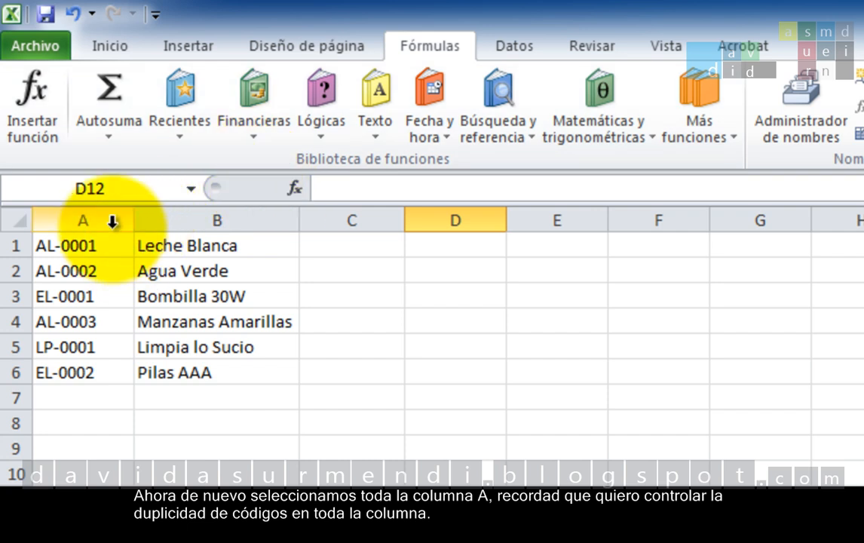
- Start a data validation rule for the whole of column A with the Personalizada criterion
click(112, 217)
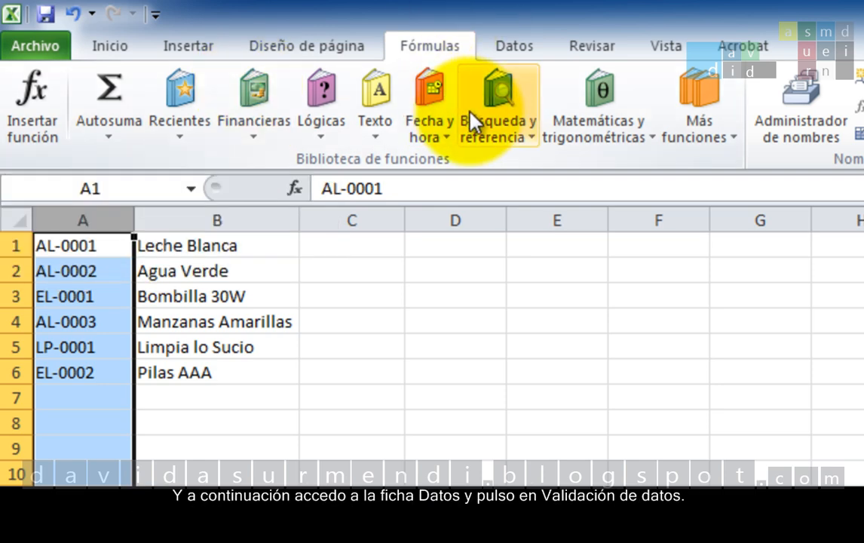
click(523, 49)
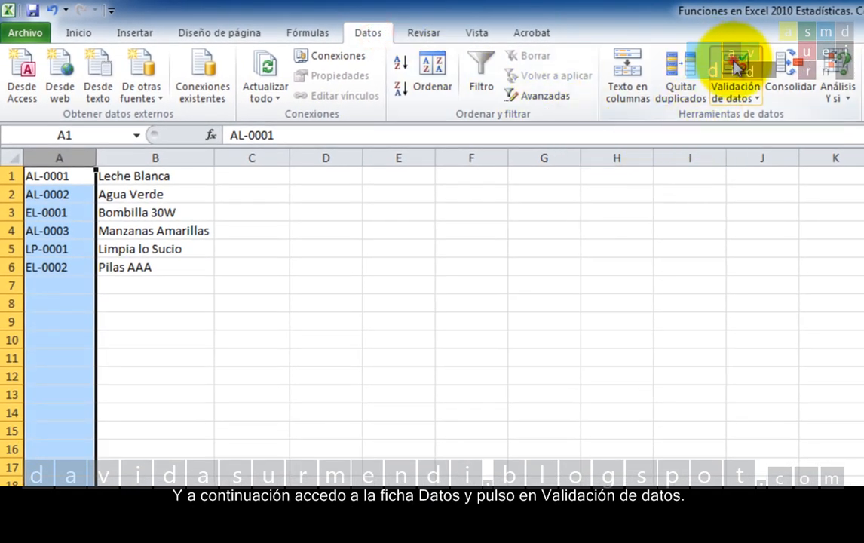
click(733, 64)
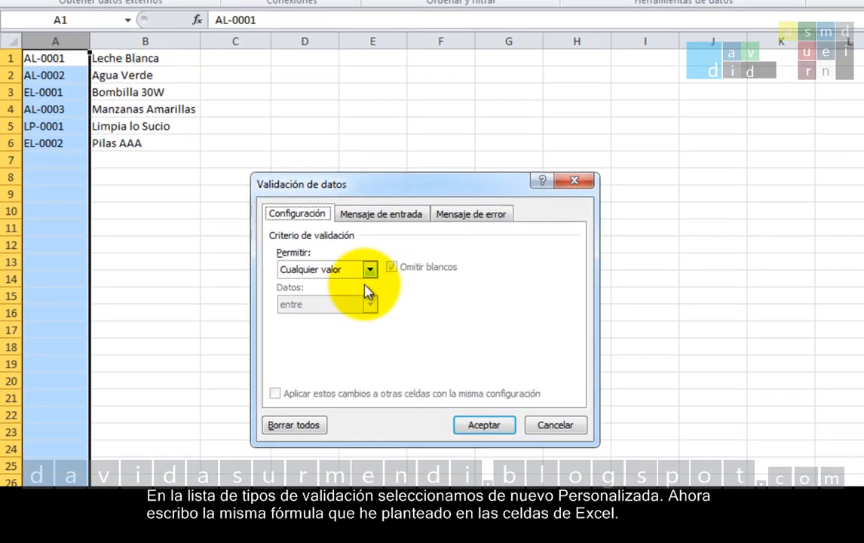
click(376, 299)
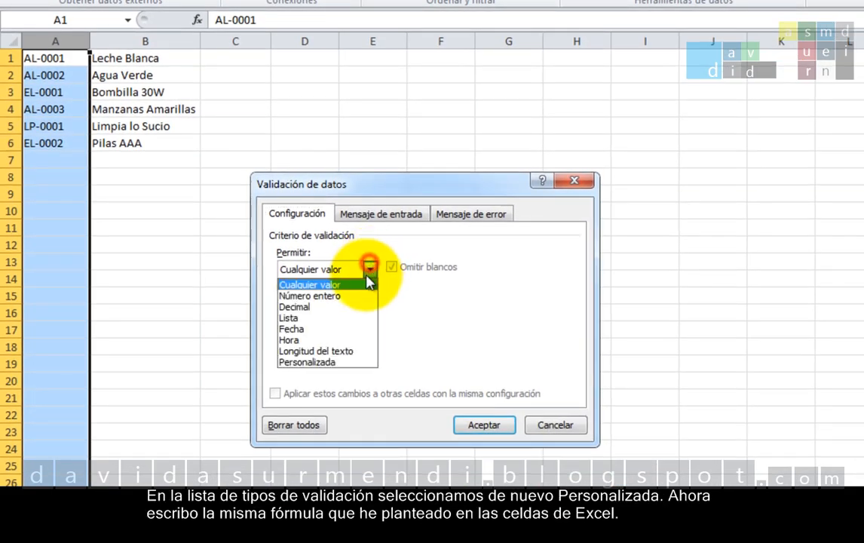
click(355, 362)
- Enter =CONTAR.SI(A:A;A1)=1 as the formula of the custom validation rule
click(332, 336)
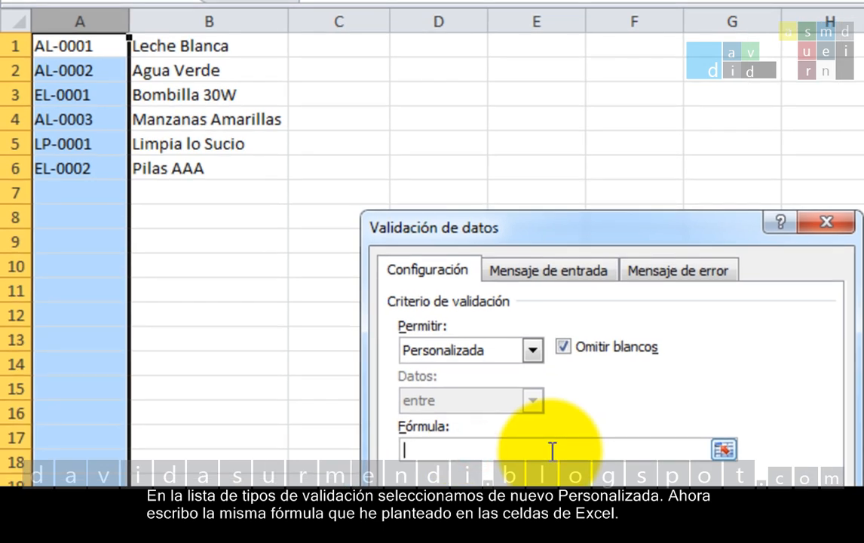
text(=CONT)
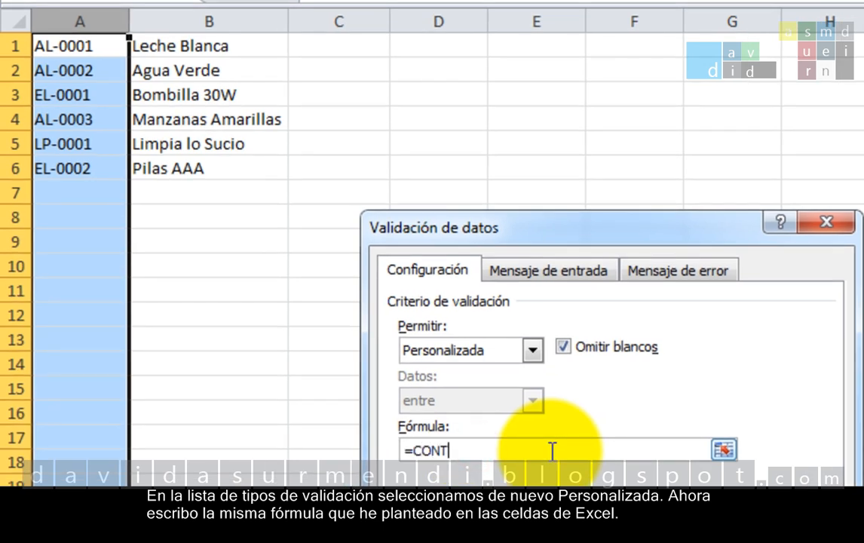
text(AR.SI(a)
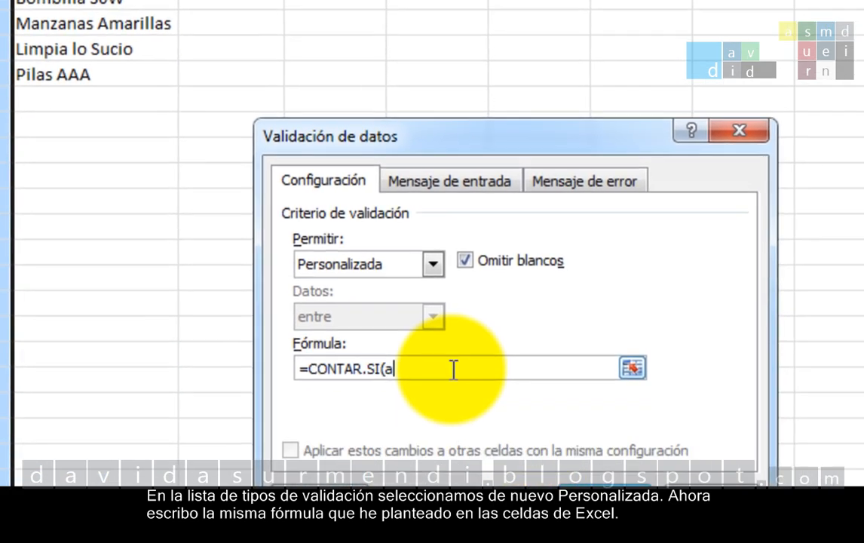
key(BackSpace)
text(A:)
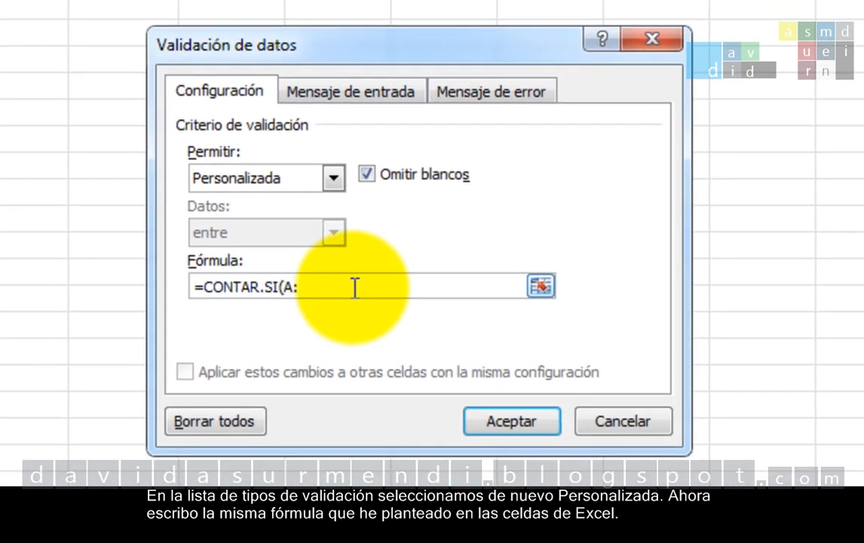
text(a)
key(BackSpace)
text(A;A1)=1)
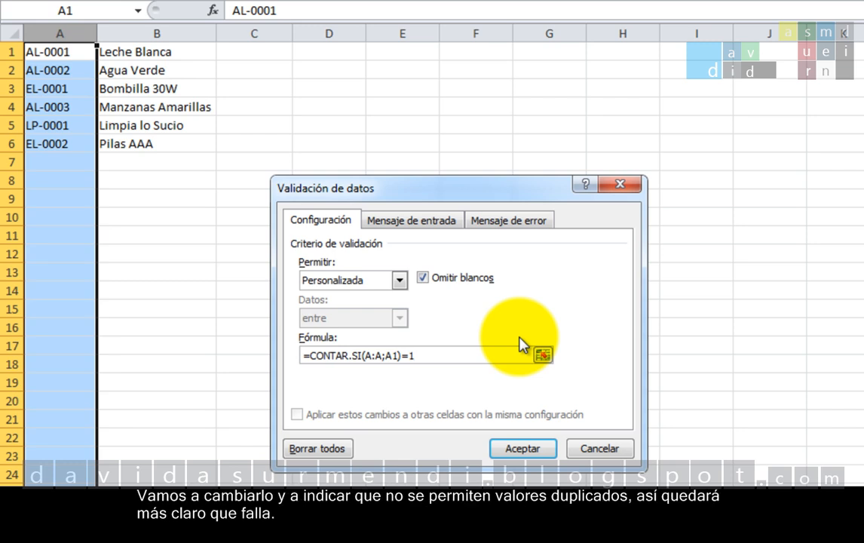
- Set the validation's error message to "No se permiten códigos duplicados." and apply the rule to column A
click(538, 227)
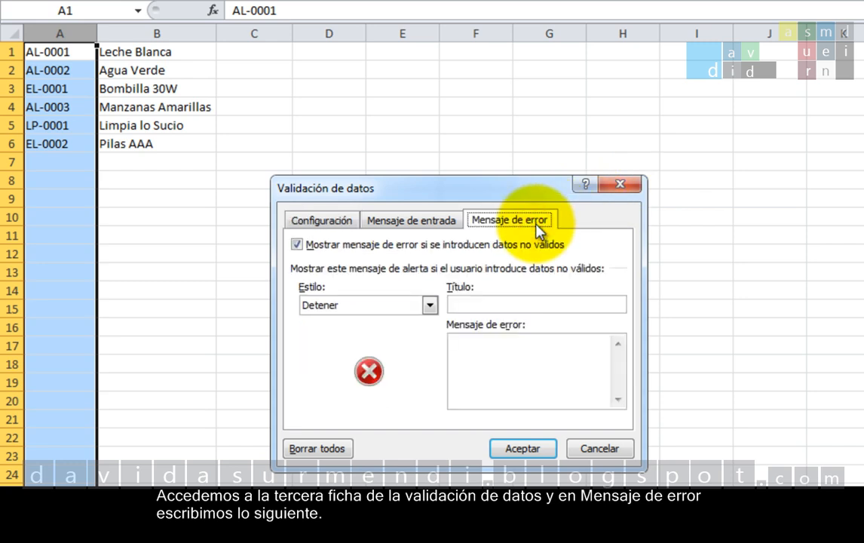
click(478, 347)
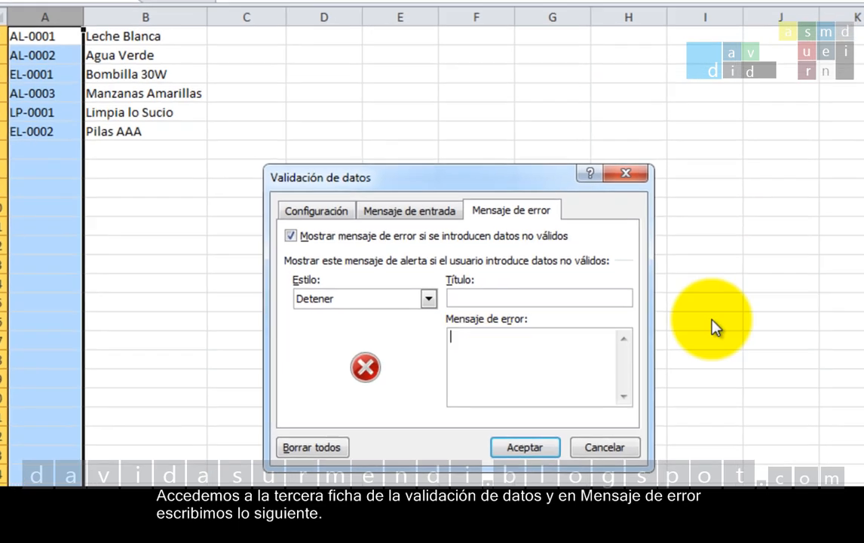
text(nO)
key(BackSpace)
key(BackSpace)
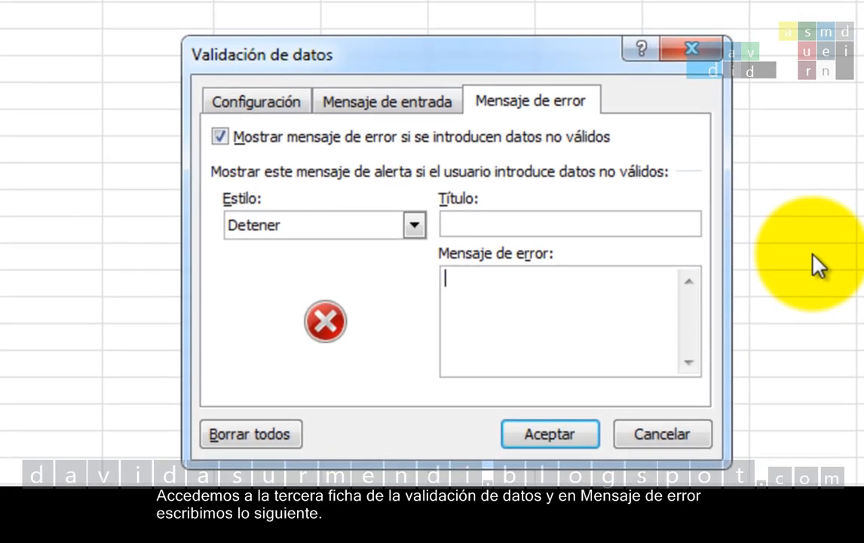
text(No se permi)
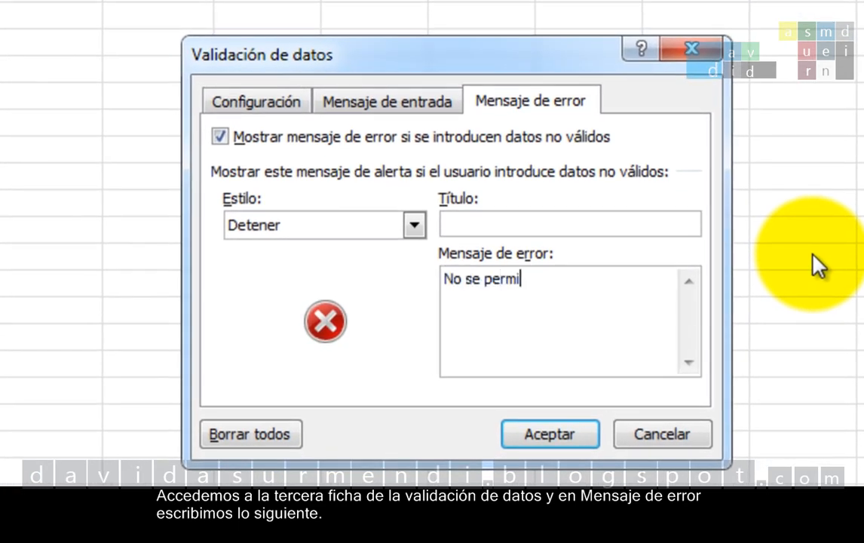
text(ten códigos dupli)
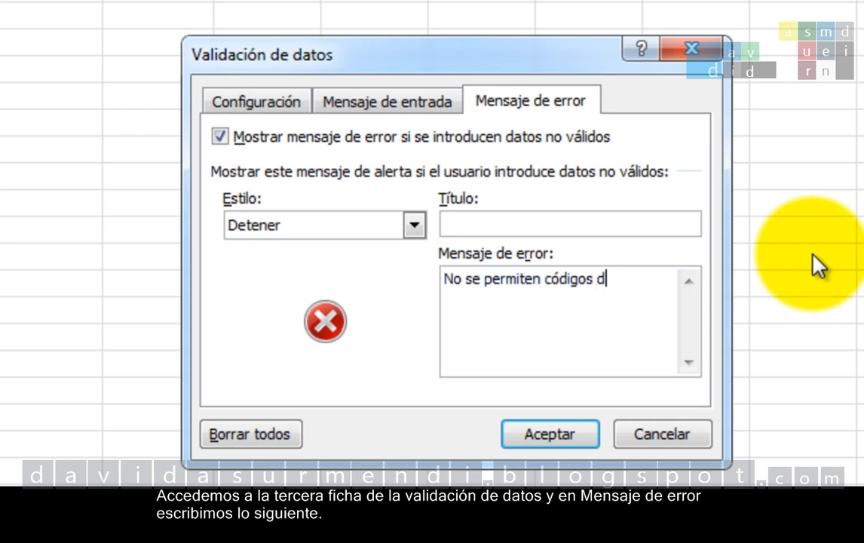
text(cados.)
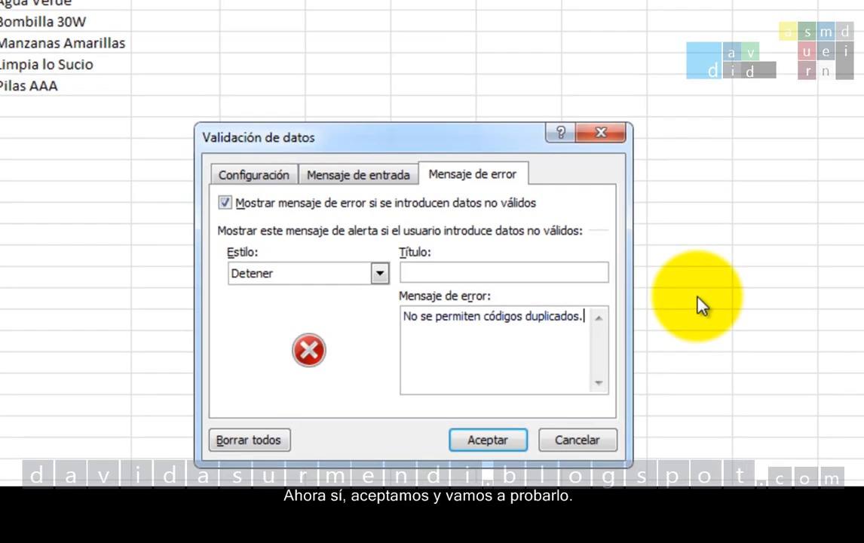
click(516, 437)
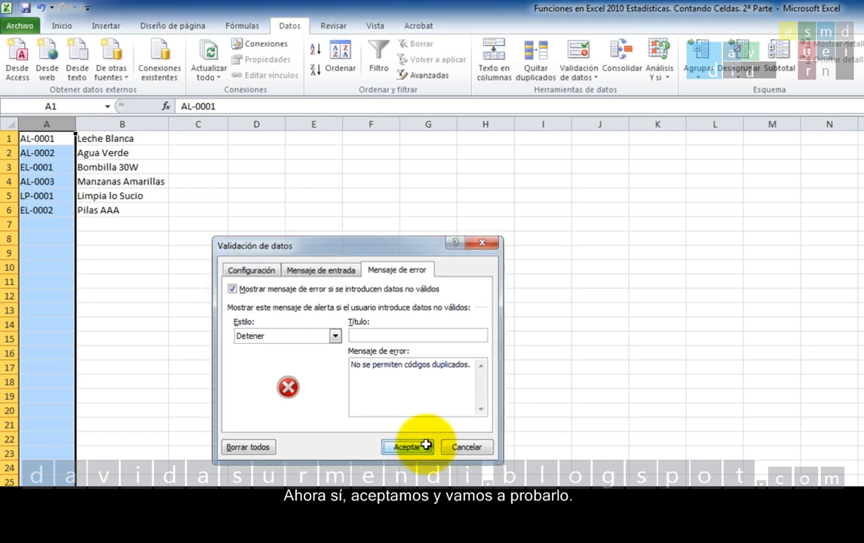
- Enter the new, non-duplicate product code AL-0004 in cell A7 to test the validation rule
click(60, 239)
click(61, 224)
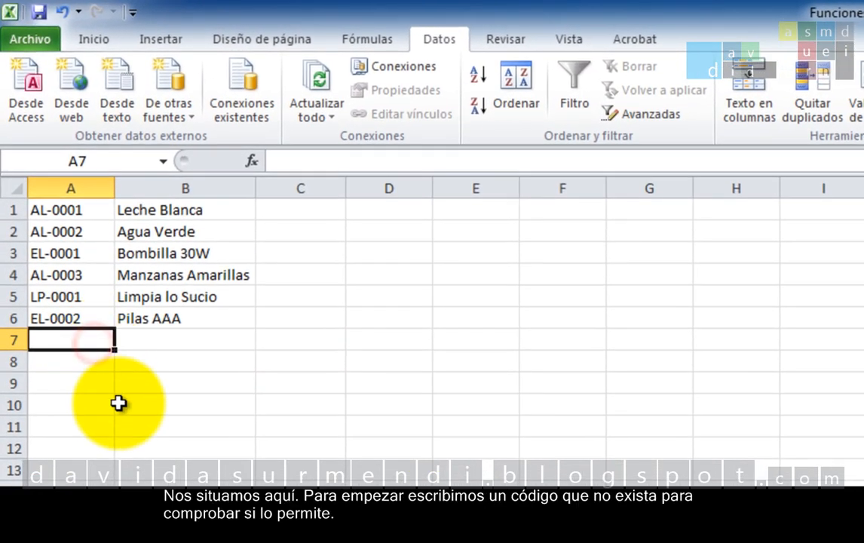
text(A)
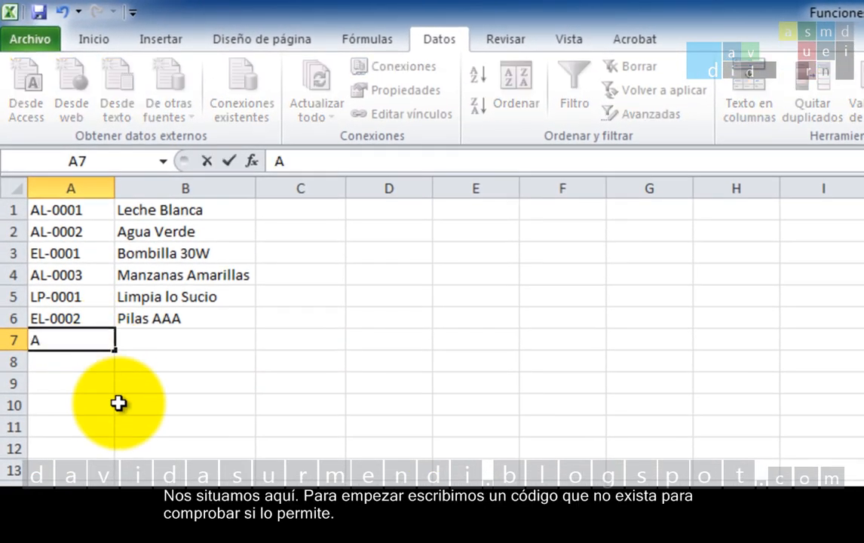
text(L-0004)
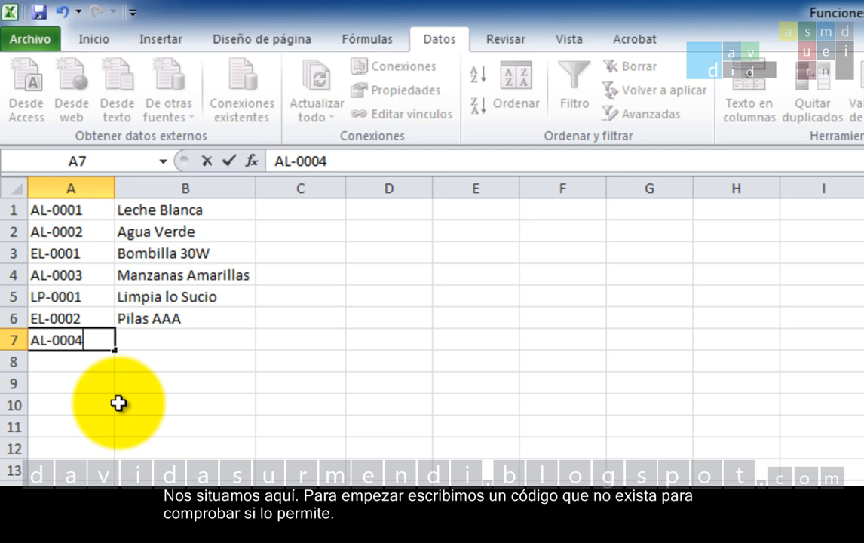
key(Return)
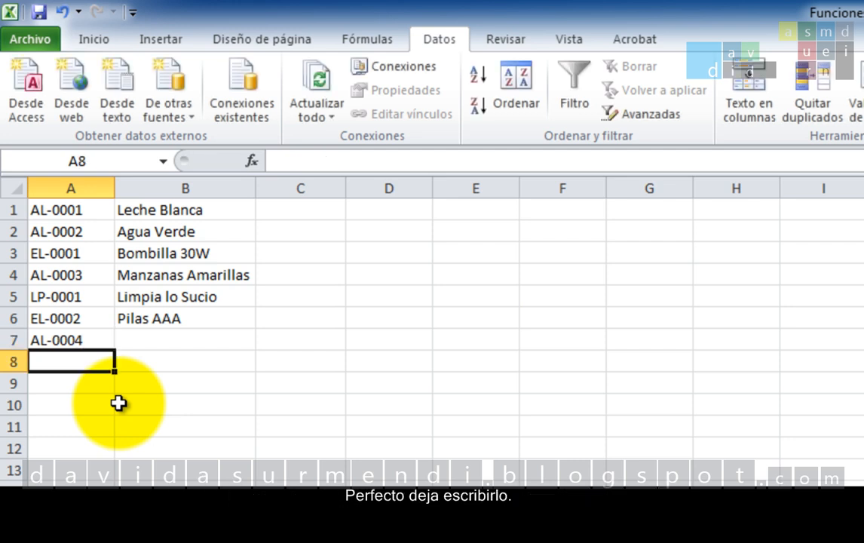
- Try to change the code in A7 to the duplicate AL-0002, retry the same entry once, and cancel it
key(Up)
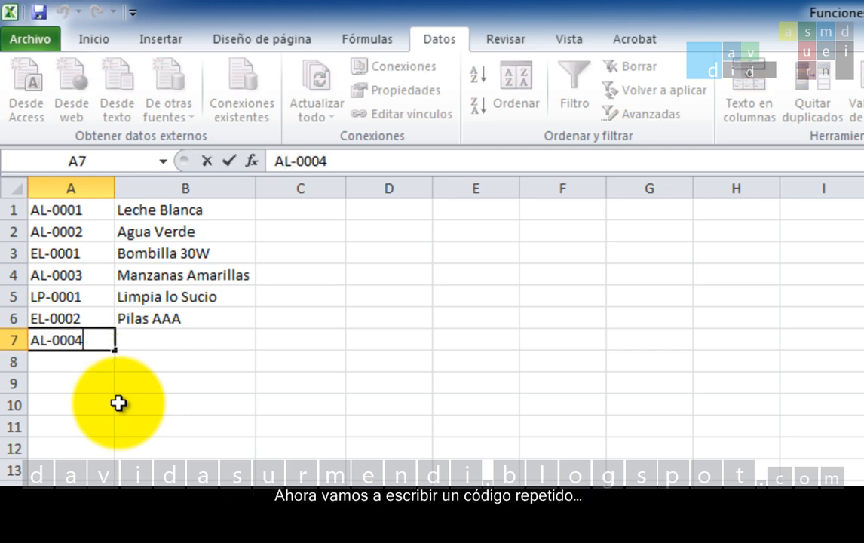
key(F2)
key(BackSpace)
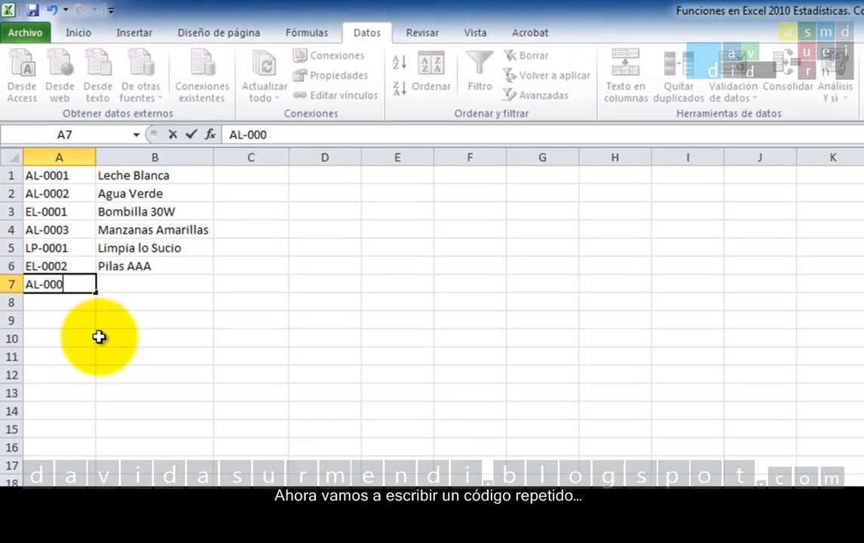
text(2)
key(Return)
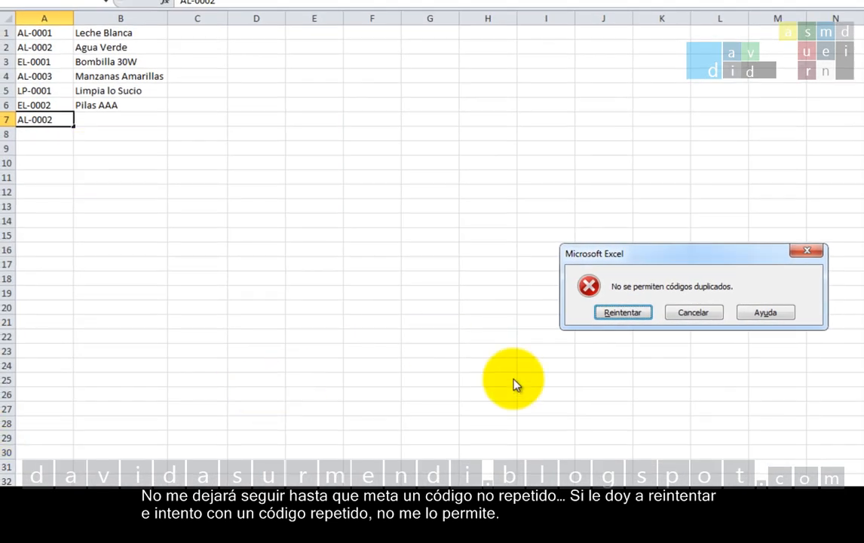
click(625, 312)
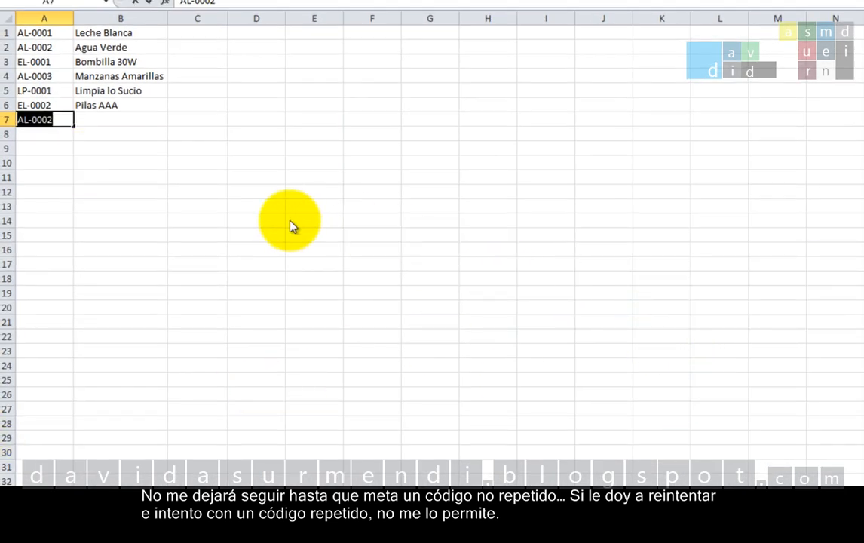
key(Return)
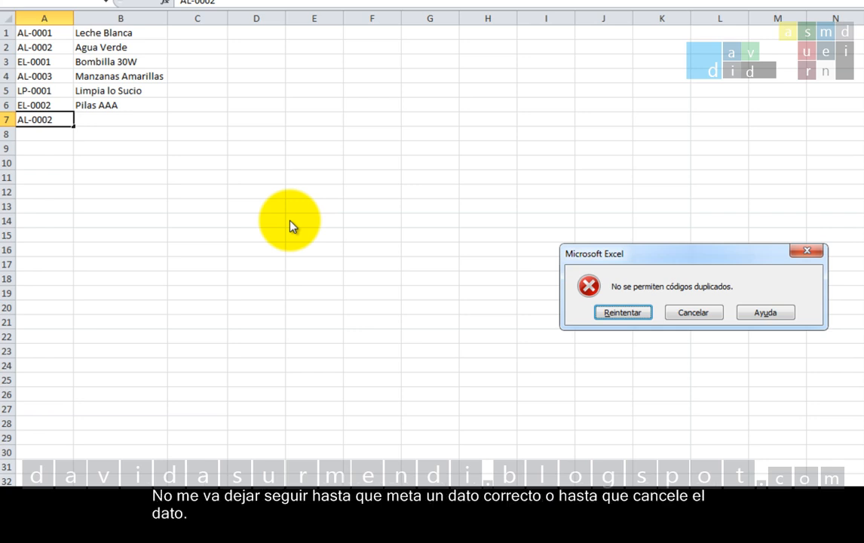
click(690, 312)
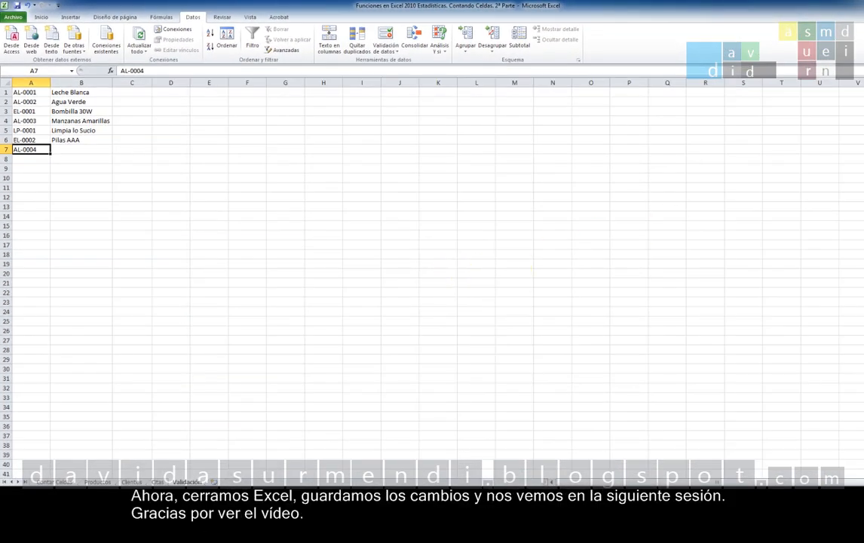
- Close Excel and save the changes to the workbook
click(857, 5)
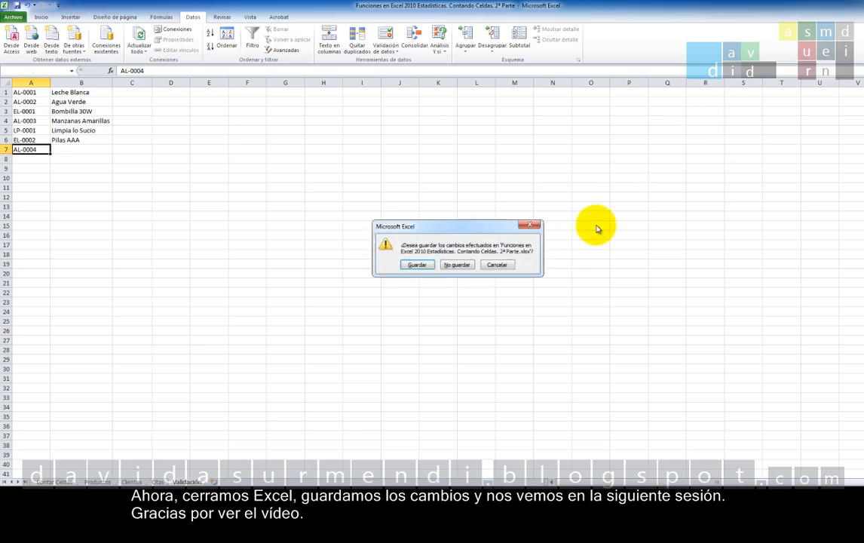
click(409, 265)
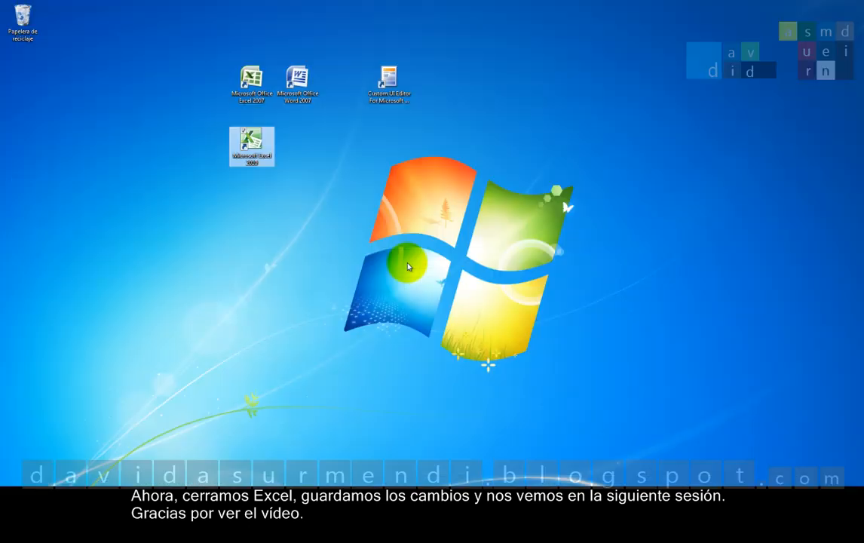